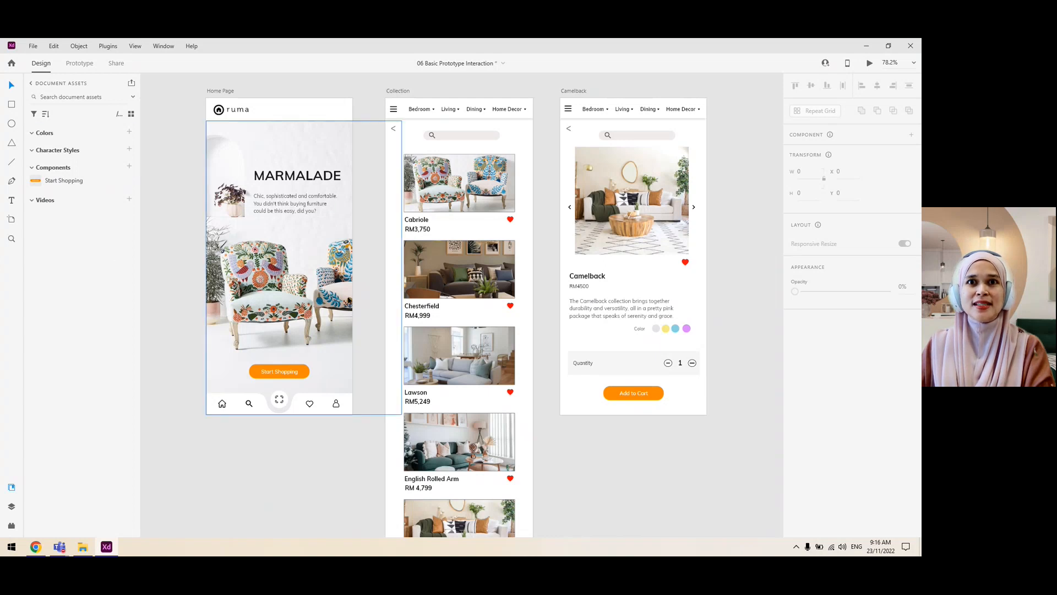
Step: Switch to Prototype mode and look over the Home Page, Collection and Camelback artboards
click(79, 66)
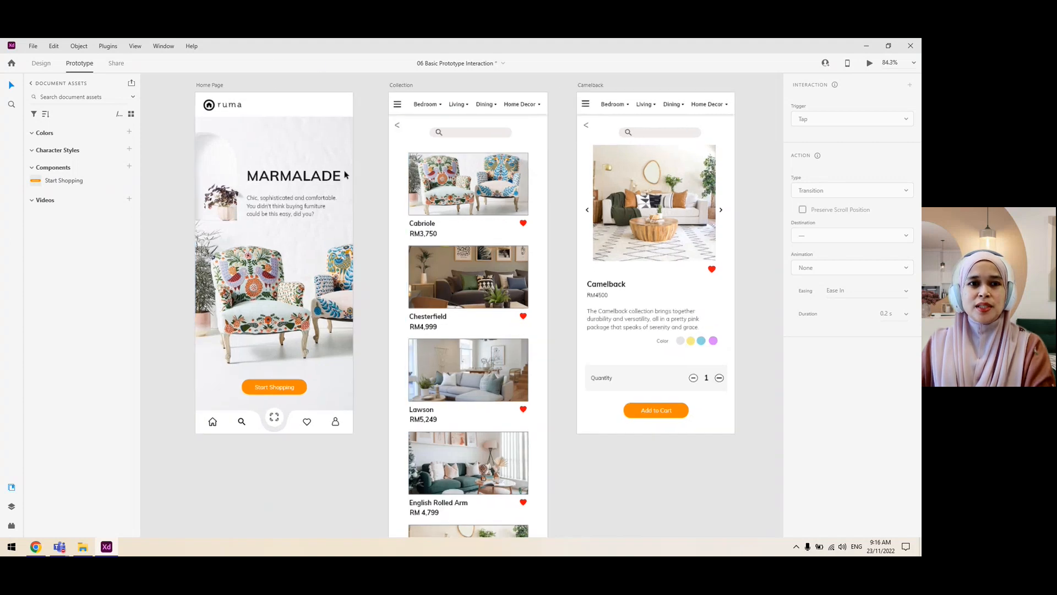
scroll(345, 176, up, 3)
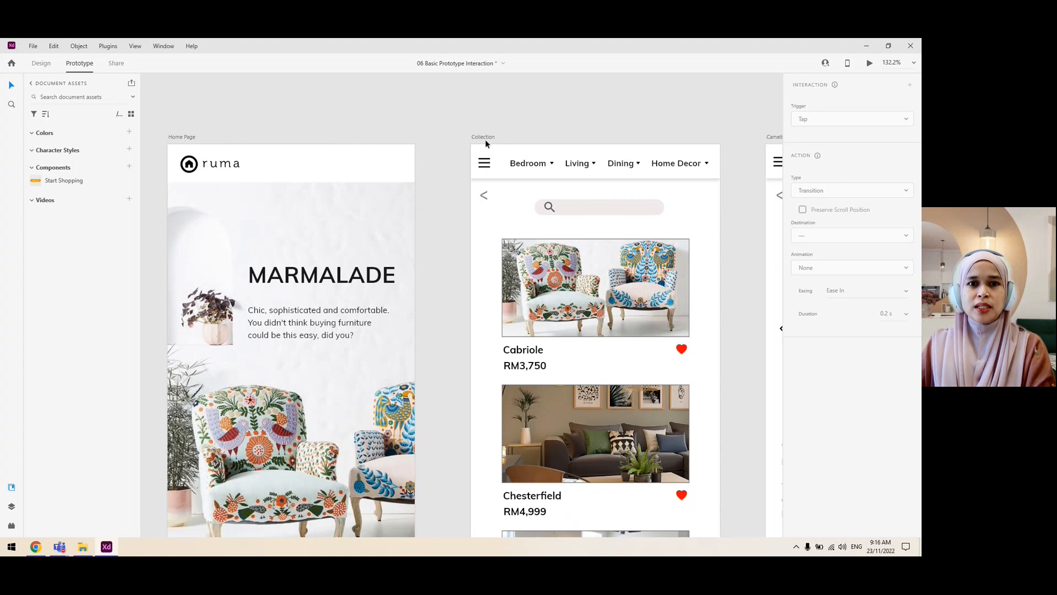
scroll(485, 140, right, 5)
click(399, 126)
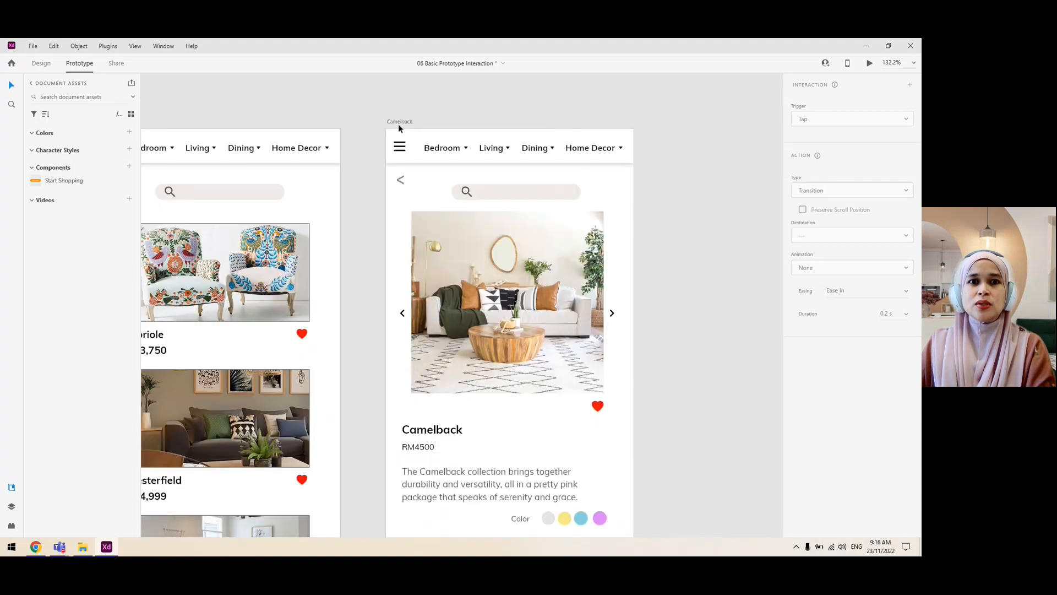
click(398, 126)
scroll(368, 208, left, 3)
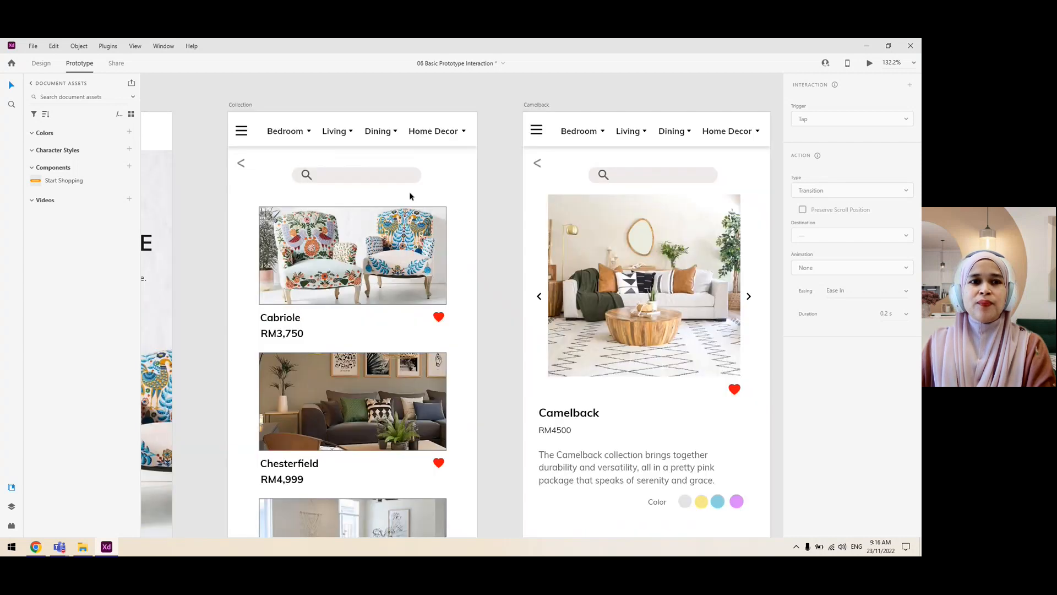
scroll(372, 169, left, 5)
scroll(372, 170, down, 1)
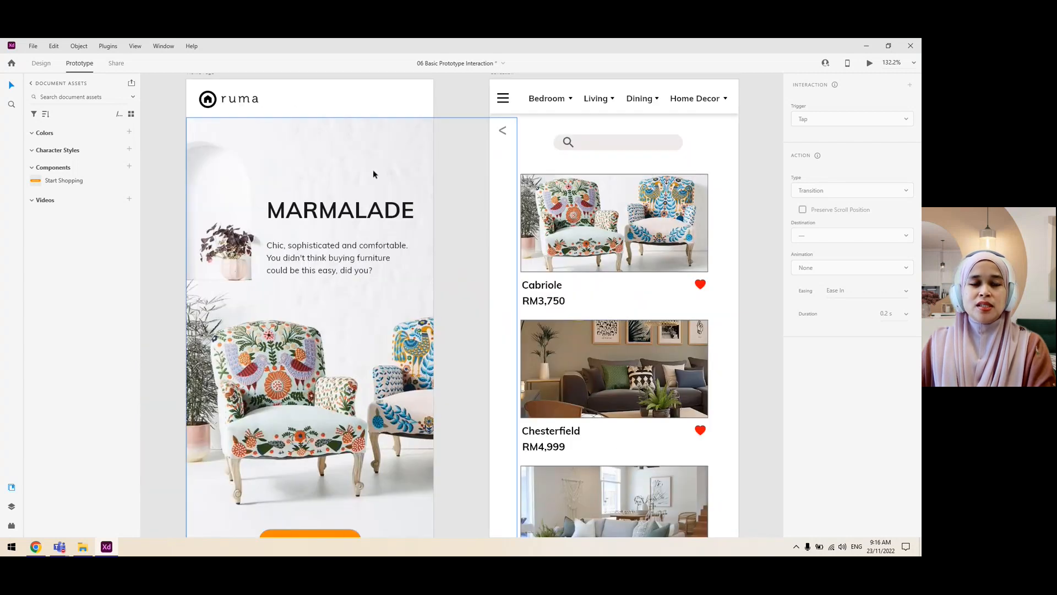
Step: Compare how the artboards appear in Design mode and in Prototype mode, finishing in Design mode
click(44, 66)
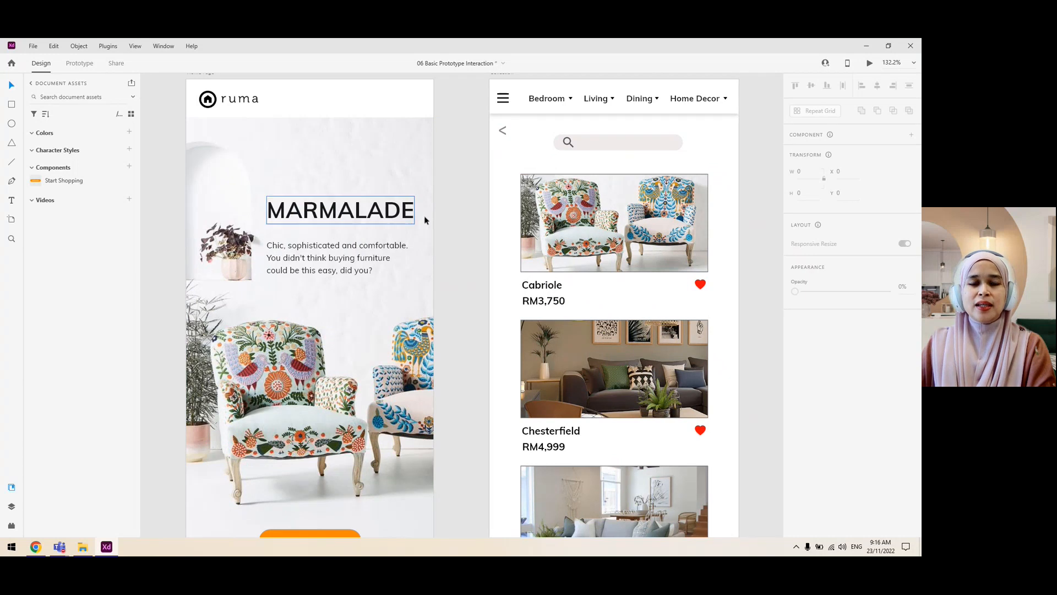
drag(464, 213, 440, 218)
scroll(439, 218, up, 1)
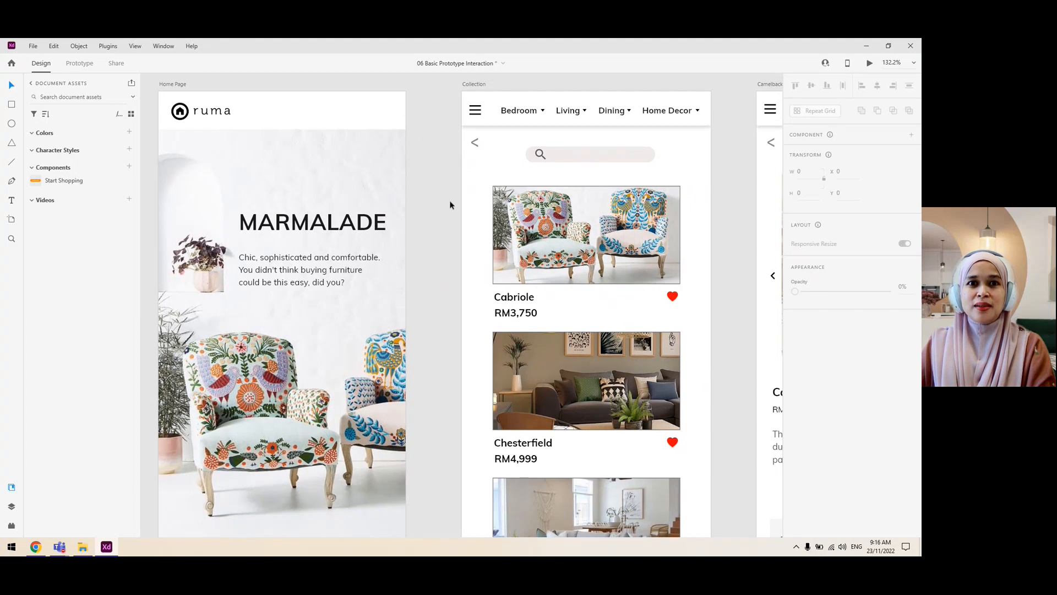
click(77, 65)
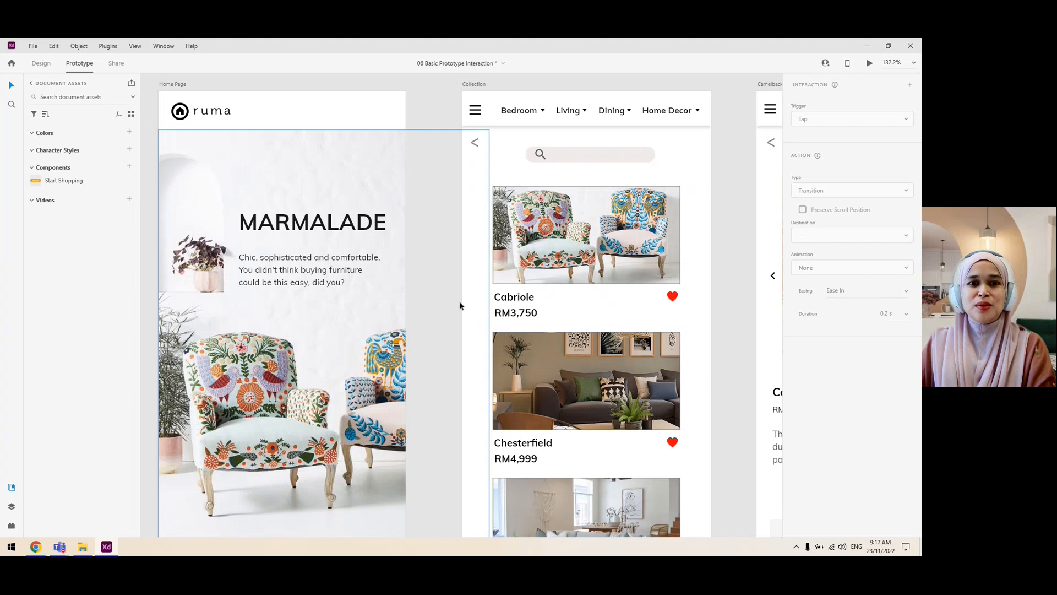
scroll(498, 411, down, 5)
scroll(498, 412, right, 2)
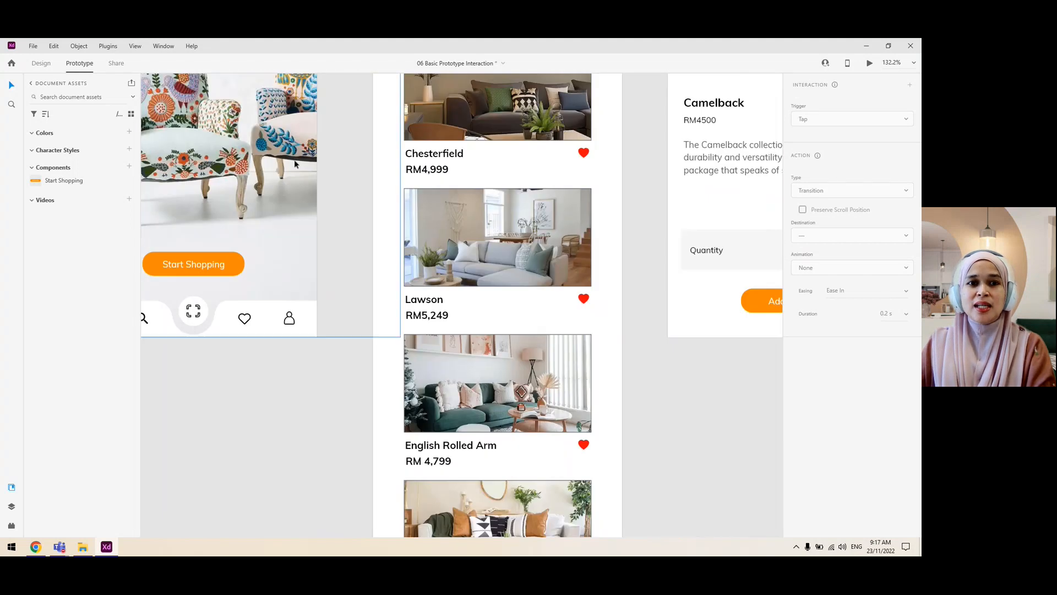
click(44, 65)
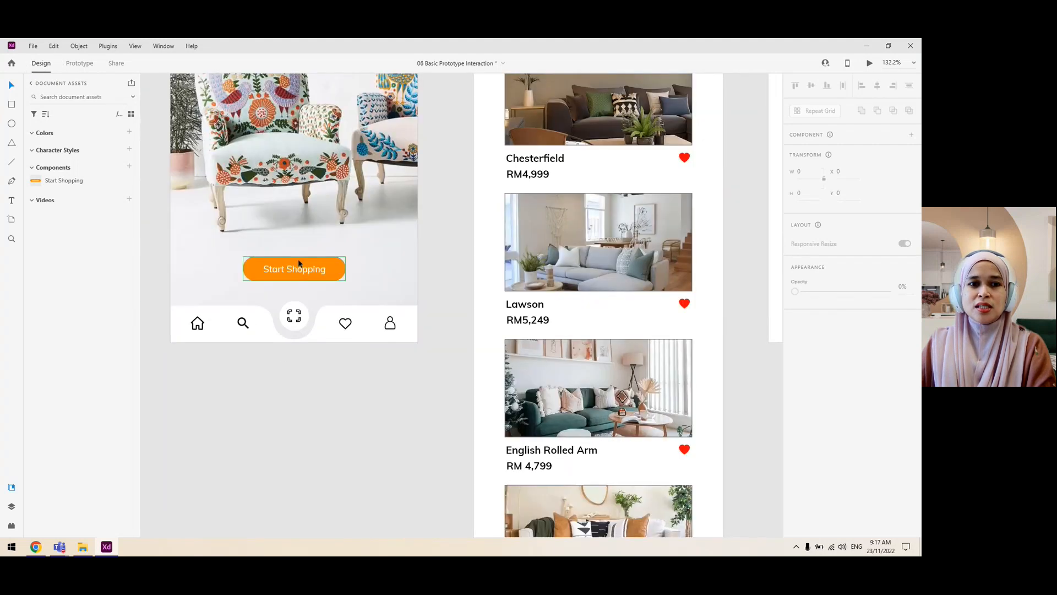
drag(230, 143, 390, 347)
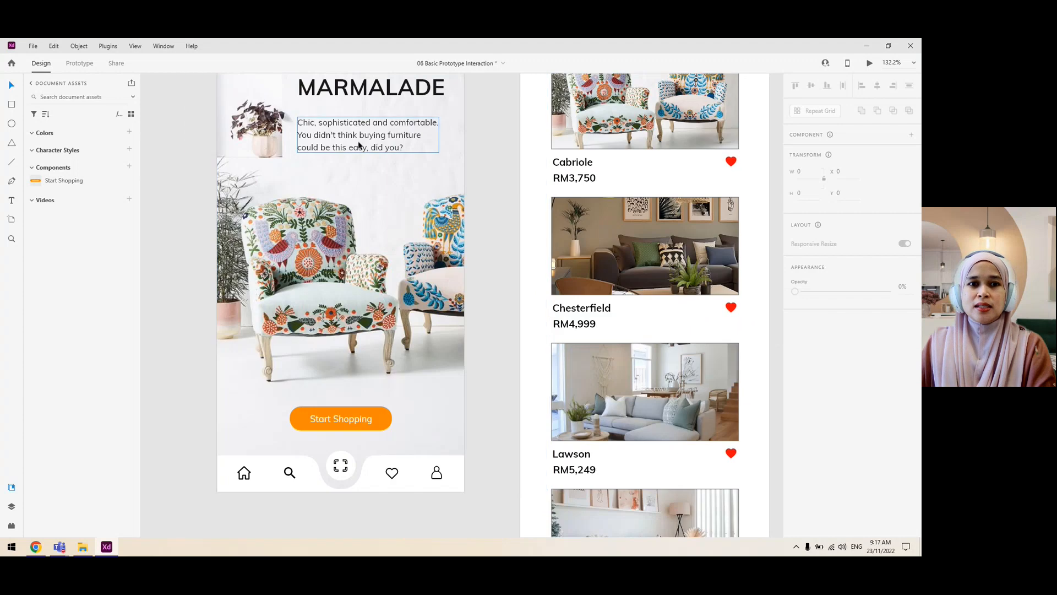
drag(359, 142, 387, 334)
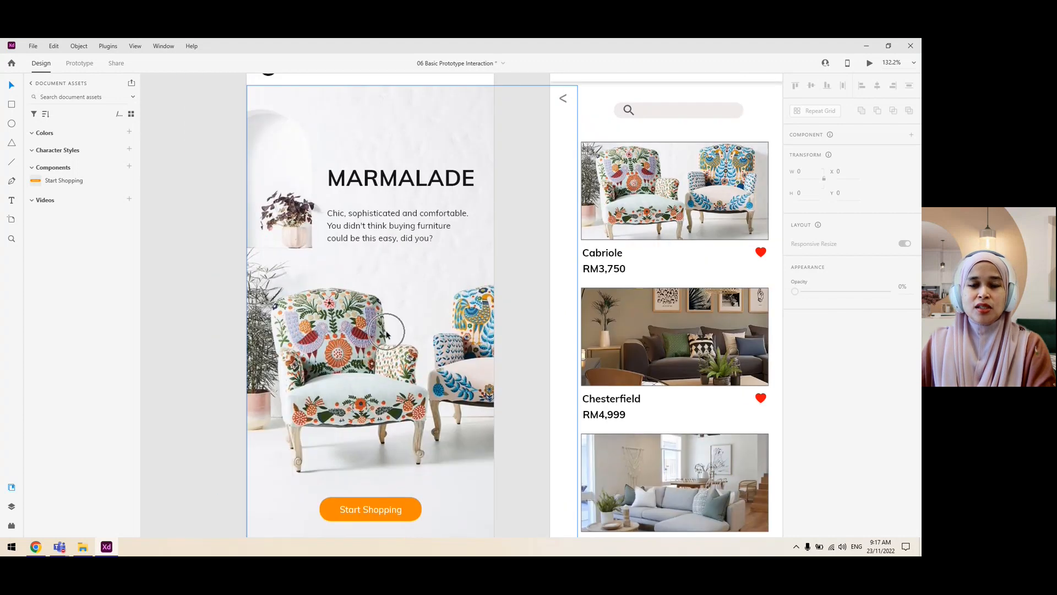
drag(521, 328, 269, 283)
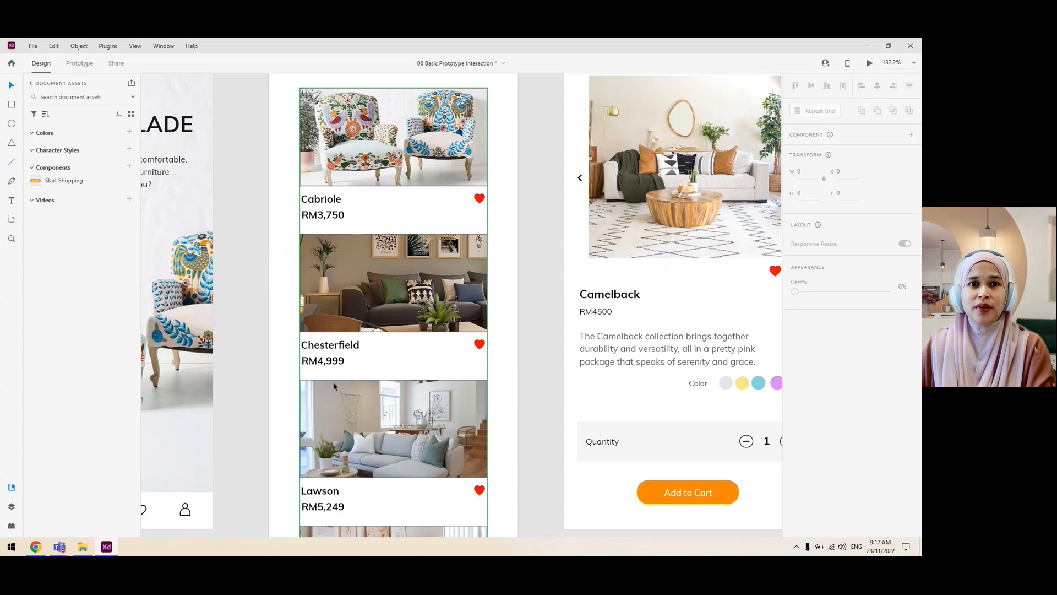
Step: Return to Prototype mode and bring the Home Page, Collection and Camelback artboards into view together
click(79, 67)
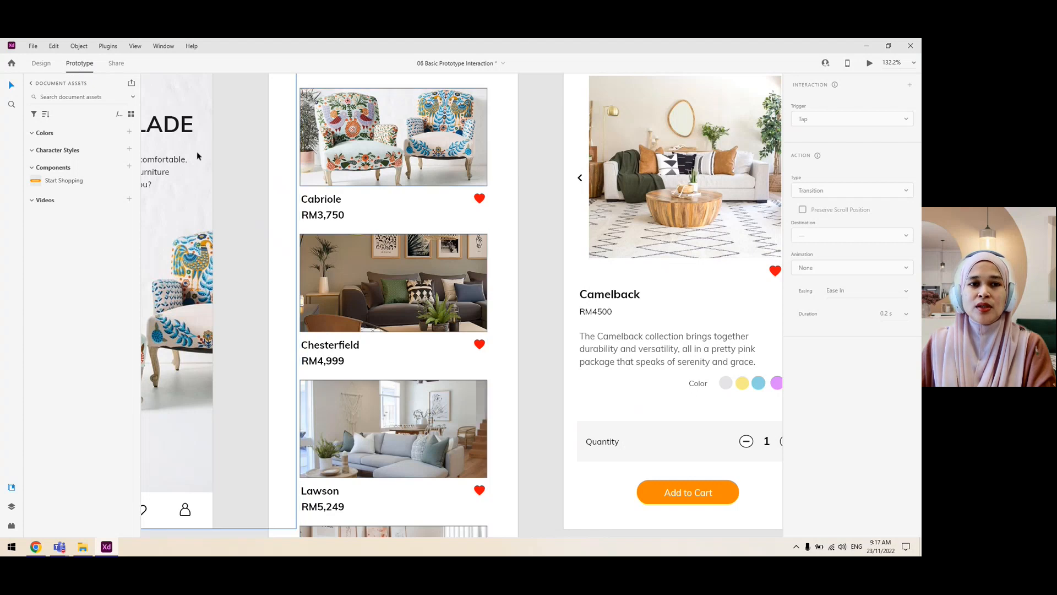
drag(252, 191, 350, 240)
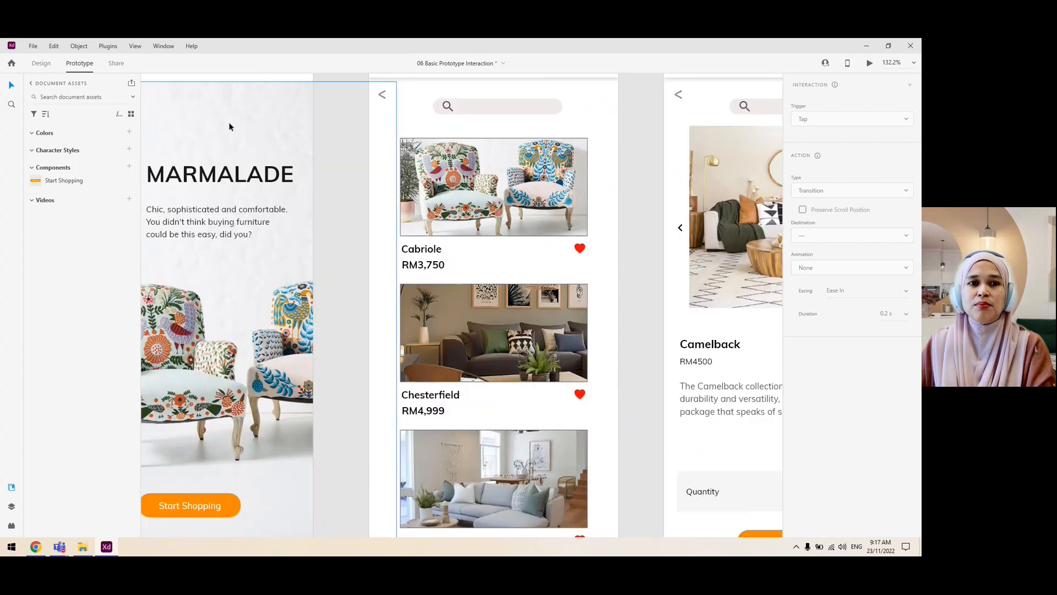
drag(221, 113, 288, 229)
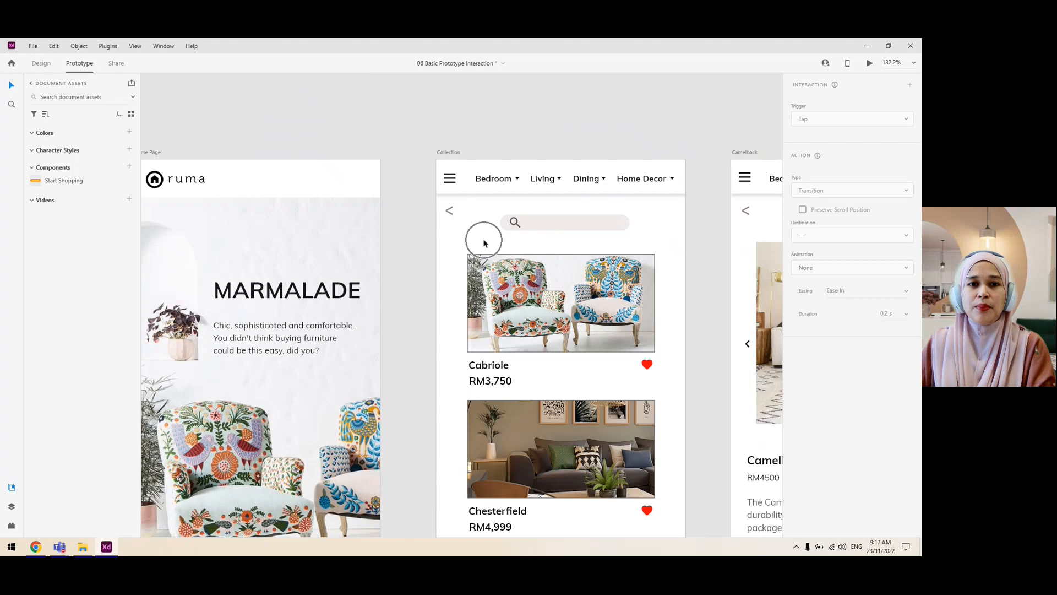
click(738, 258)
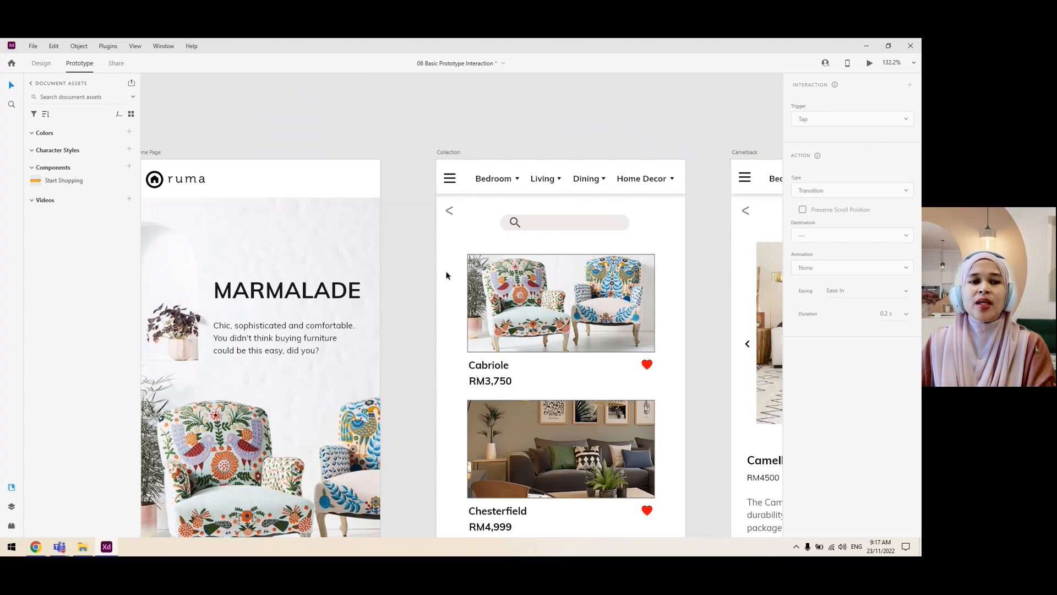
drag(392, 266, 403, 199)
click(81, 65)
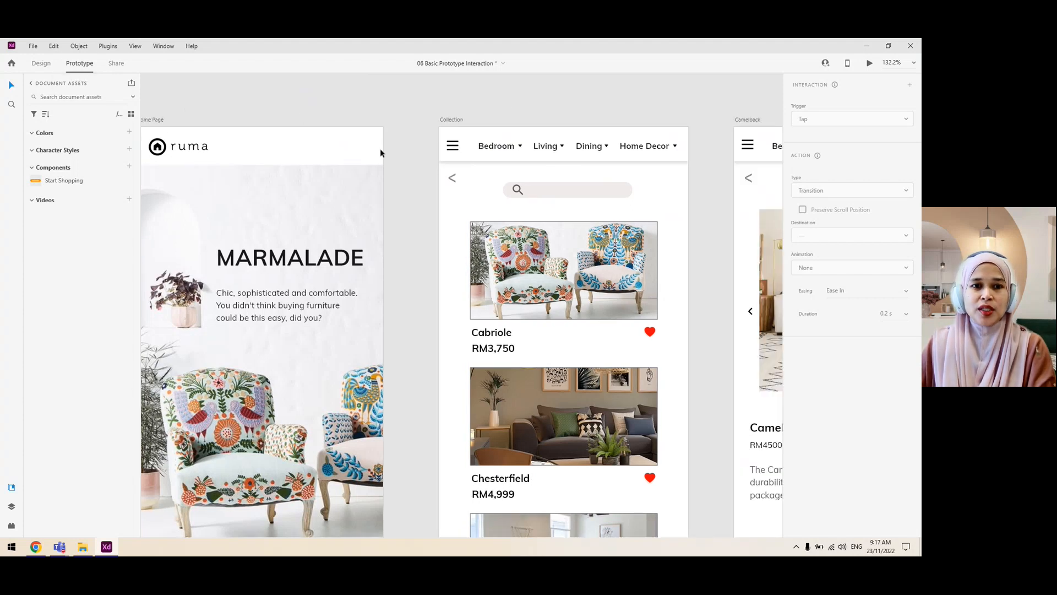
scroll(380, 147, down, 3)
click(246, 139)
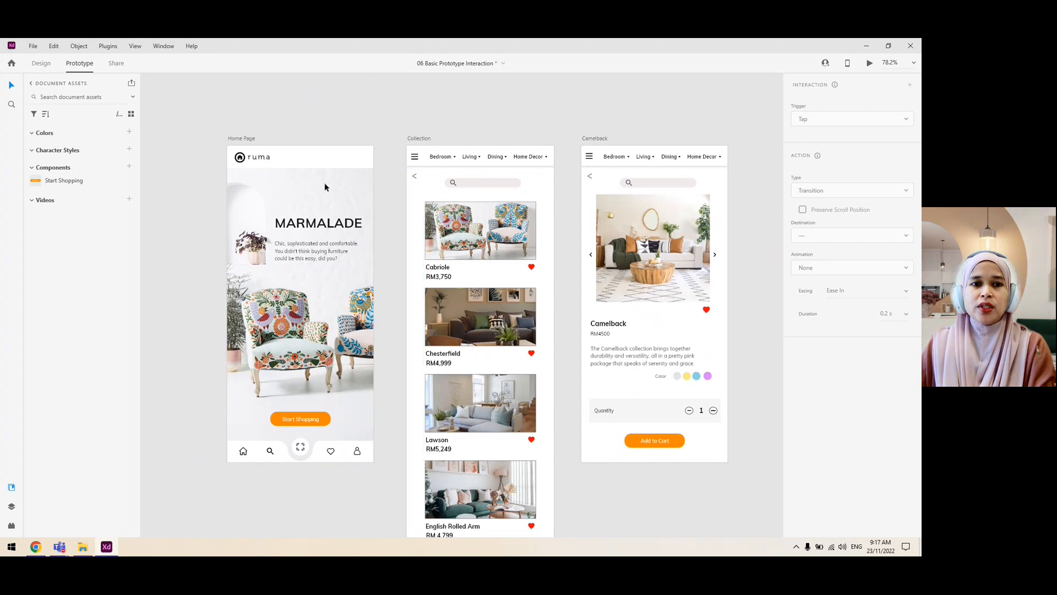
click(439, 159)
scroll(334, 290, up, 3)
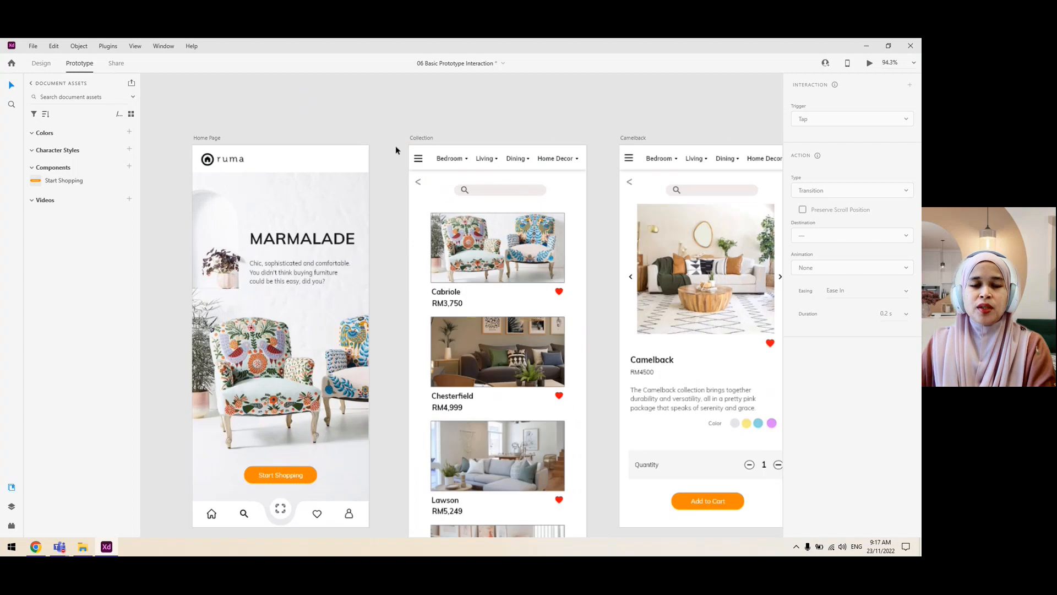
Step: Add a Tap interaction with a Transition action to the whole Home Page artboard, leaving its destination unset
click(295, 113)
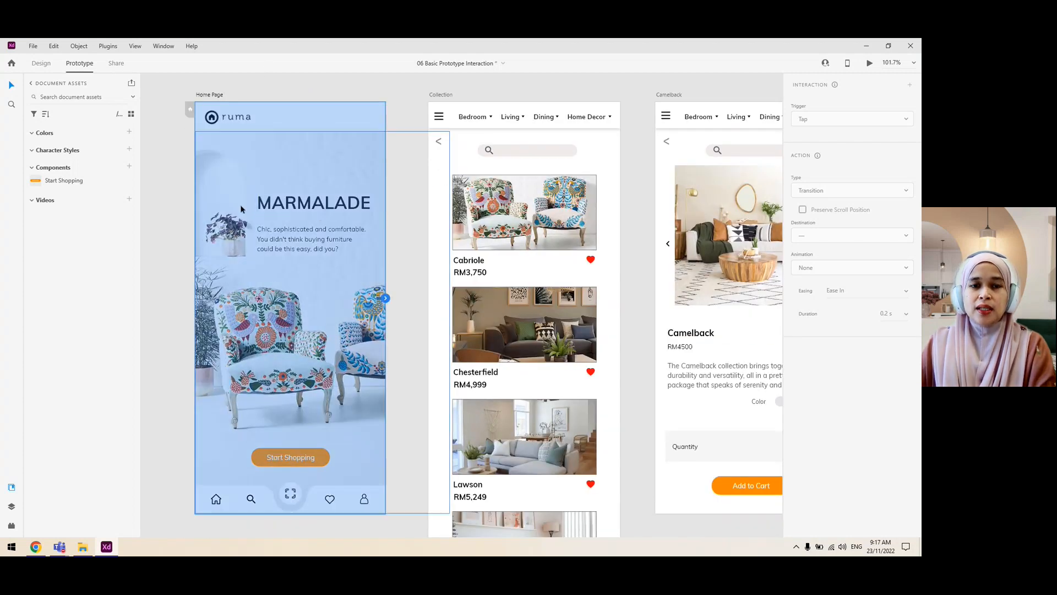
click(385, 302)
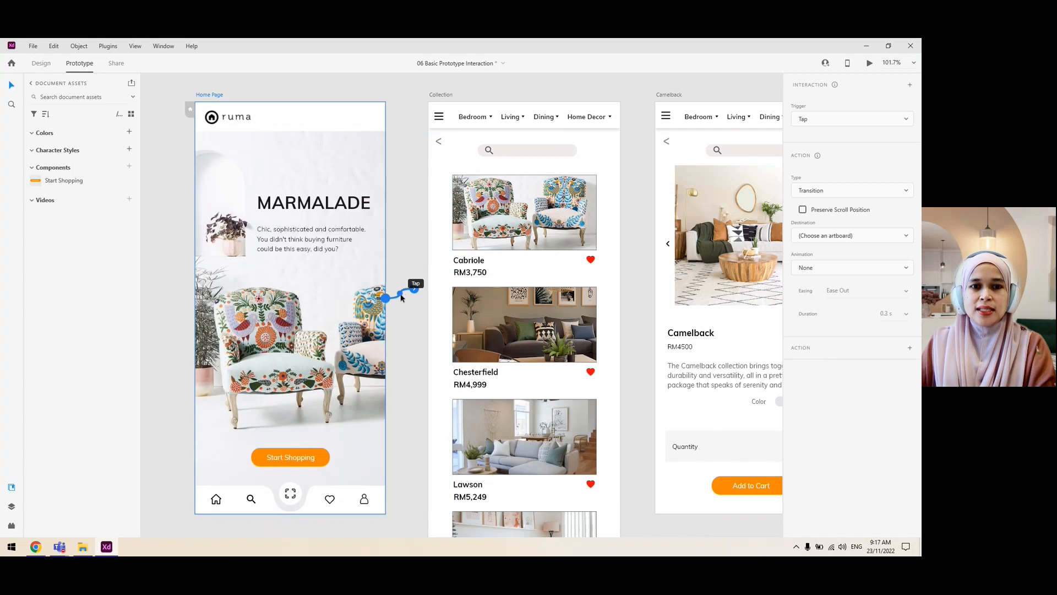
Step: Try linking the Home Page interaction to the Collection artboard and undo the link
drag(414, 289, 447, 155)
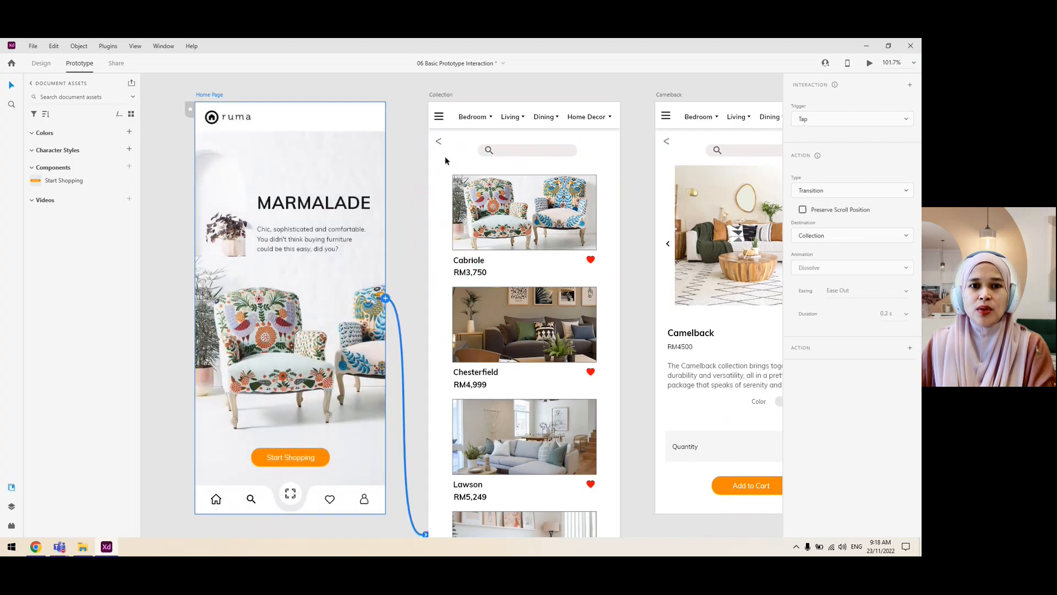
key(ctrl+z)
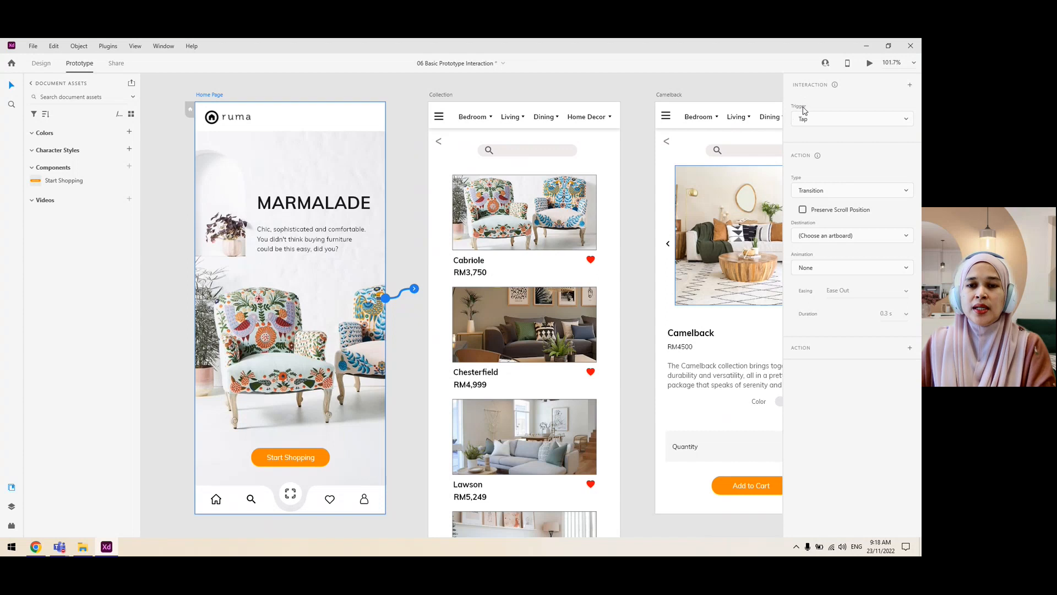
key(ctrl)
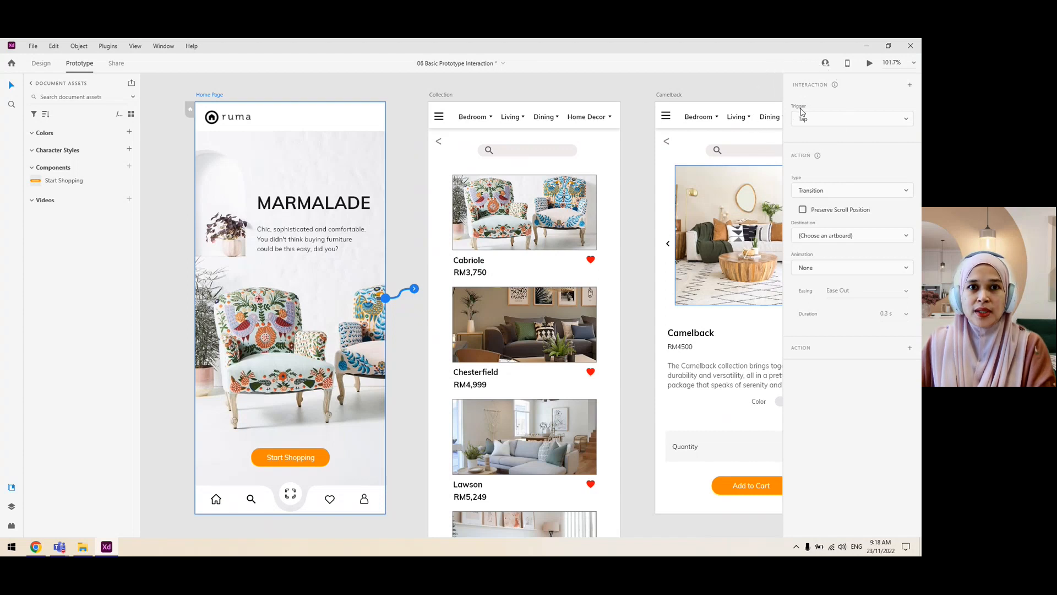
key(ctrl)
key(ctrl)
key(ctrl)
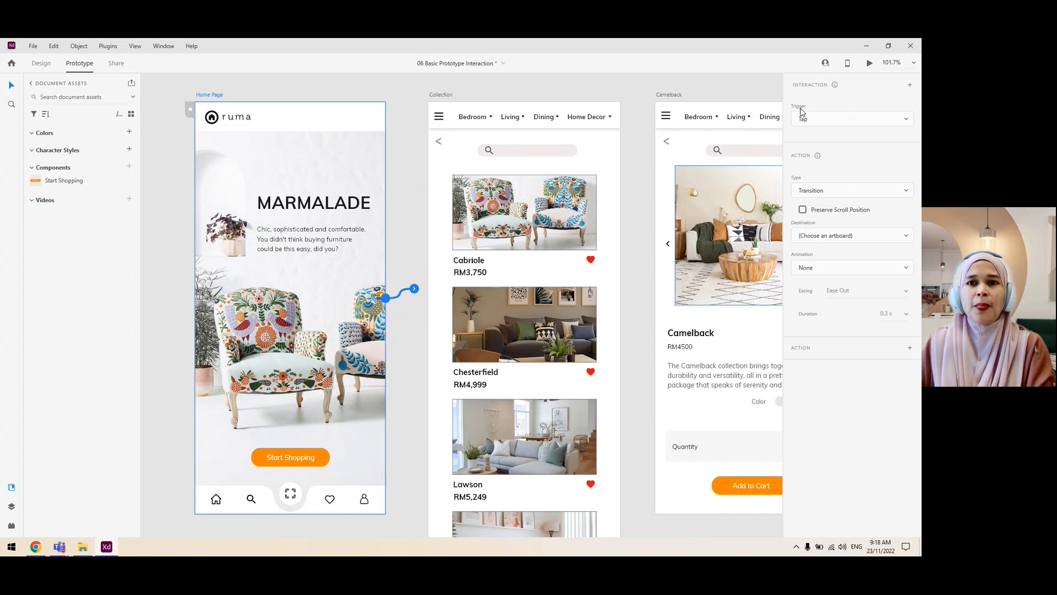
key(ctrl)
key(ctrl)
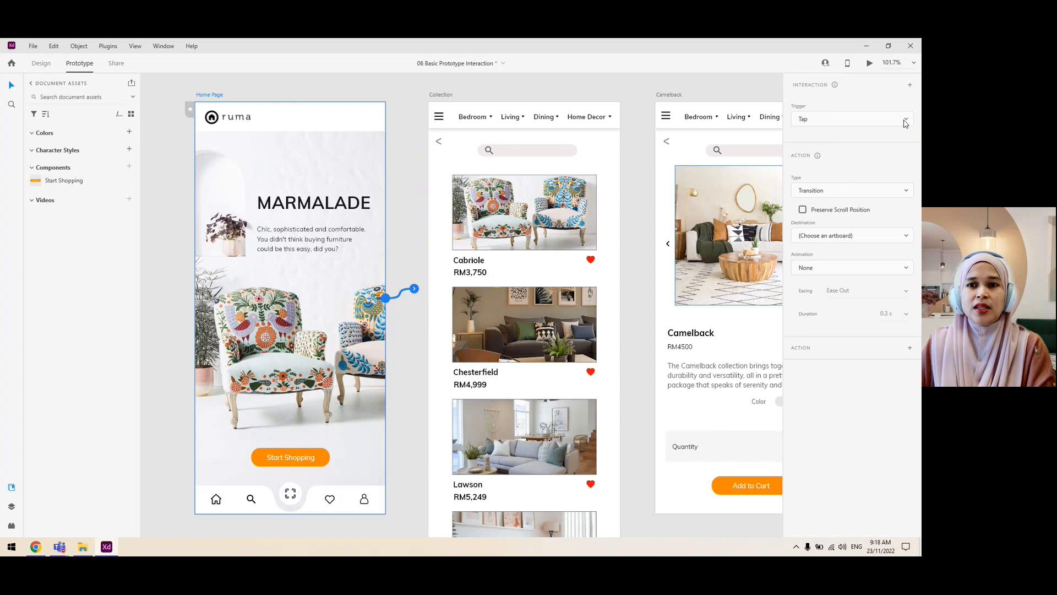
Step: Review the available triggers for the Home Page interaction and choose Tap
click(906, 120)
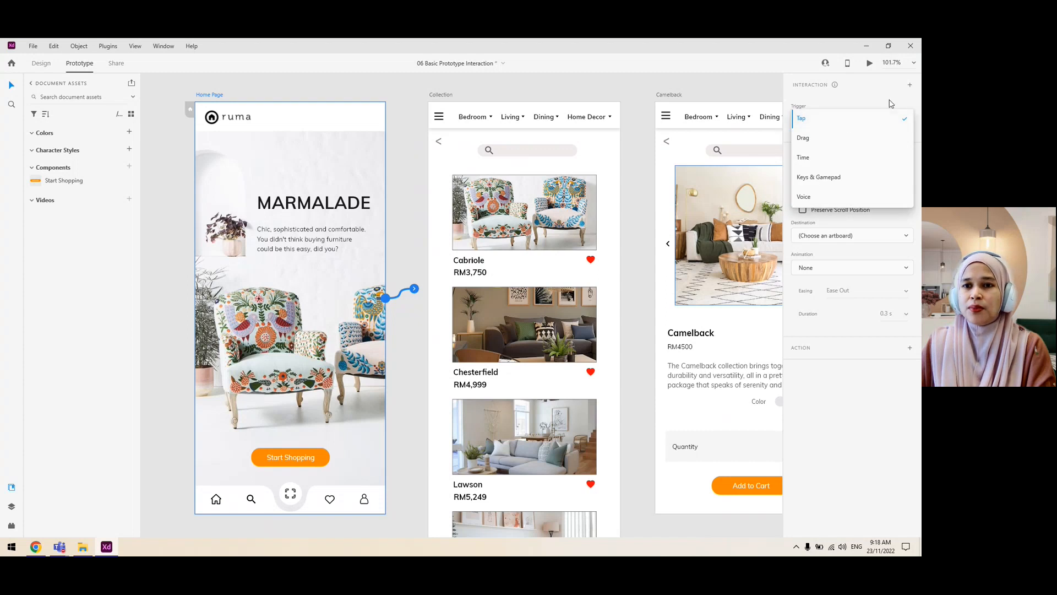
click(892, 105)
click(909, 123)
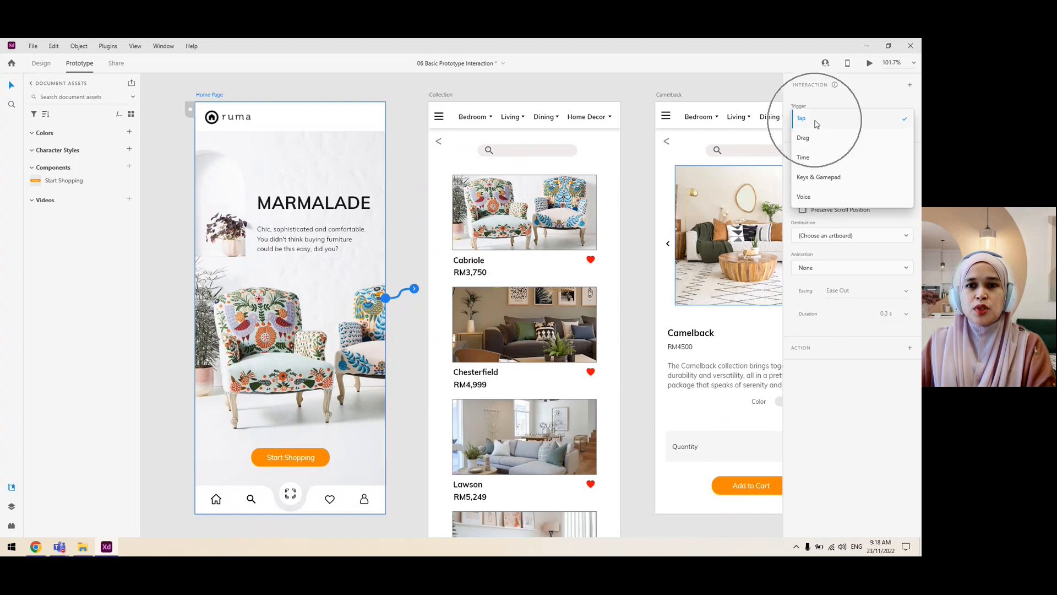
click(802, 123)
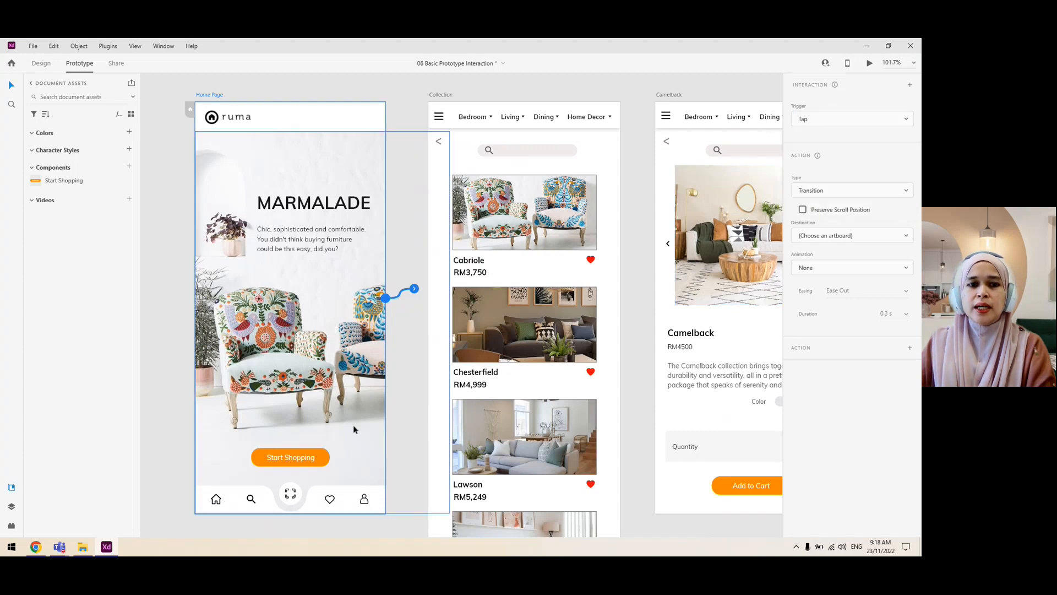
click(292, 464)
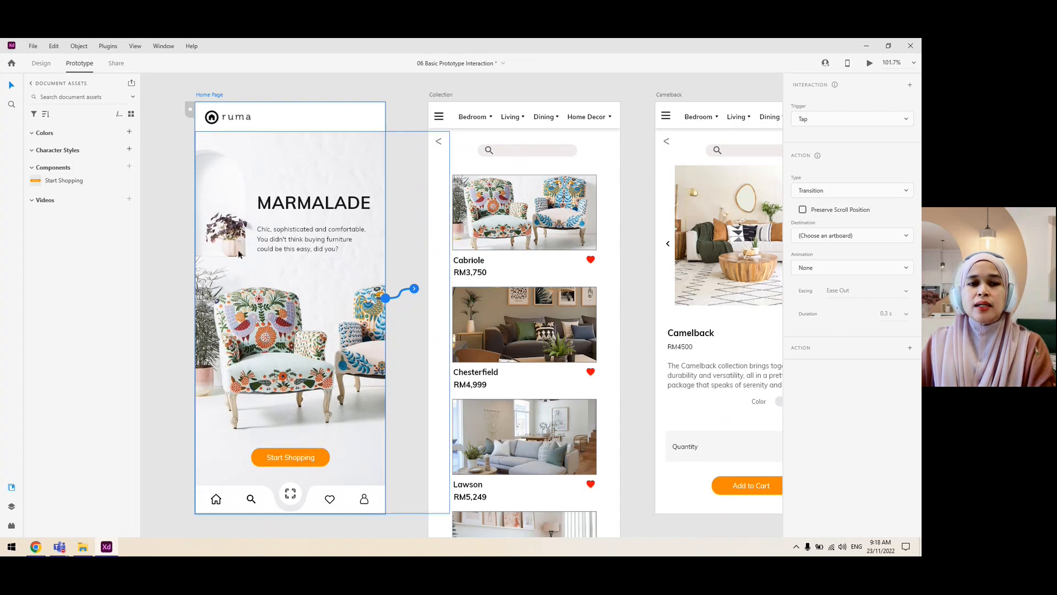
click(478, 118)
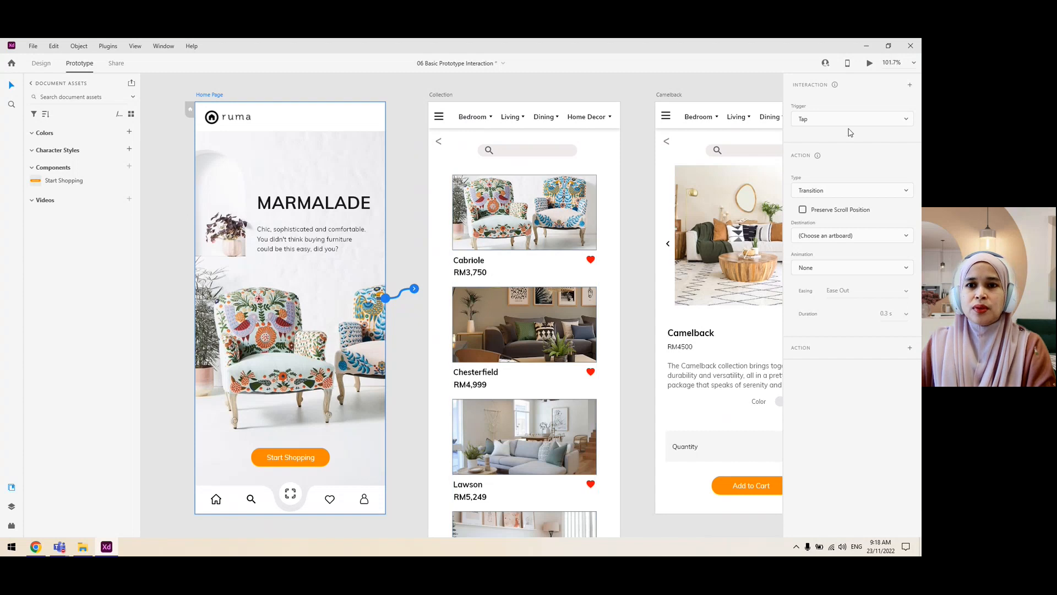
click(824, 120)
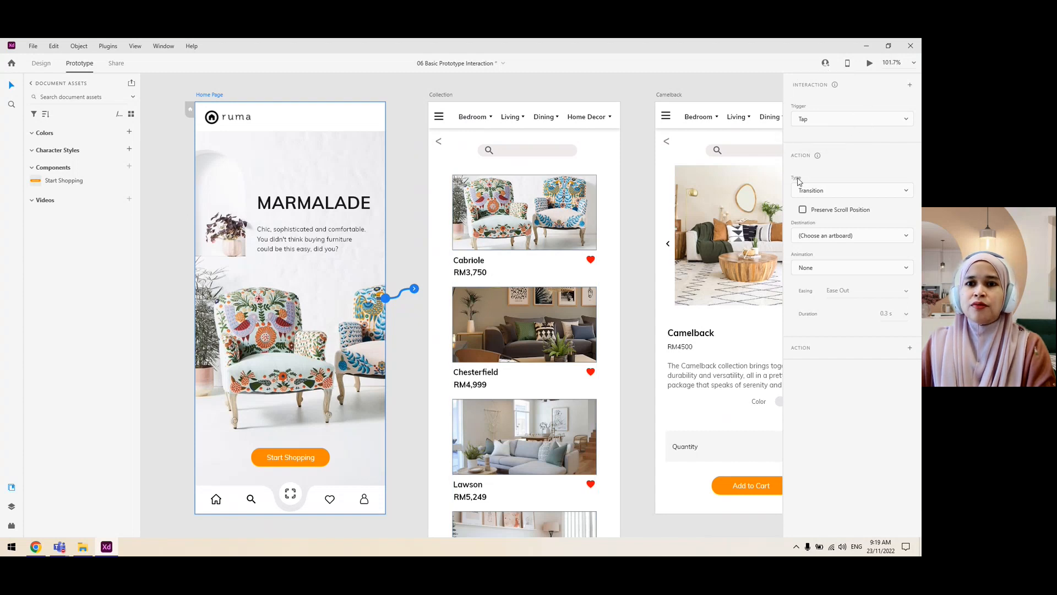
Step: Review the available action types for the Home Page interaction and keep Transition
click(794, 179)
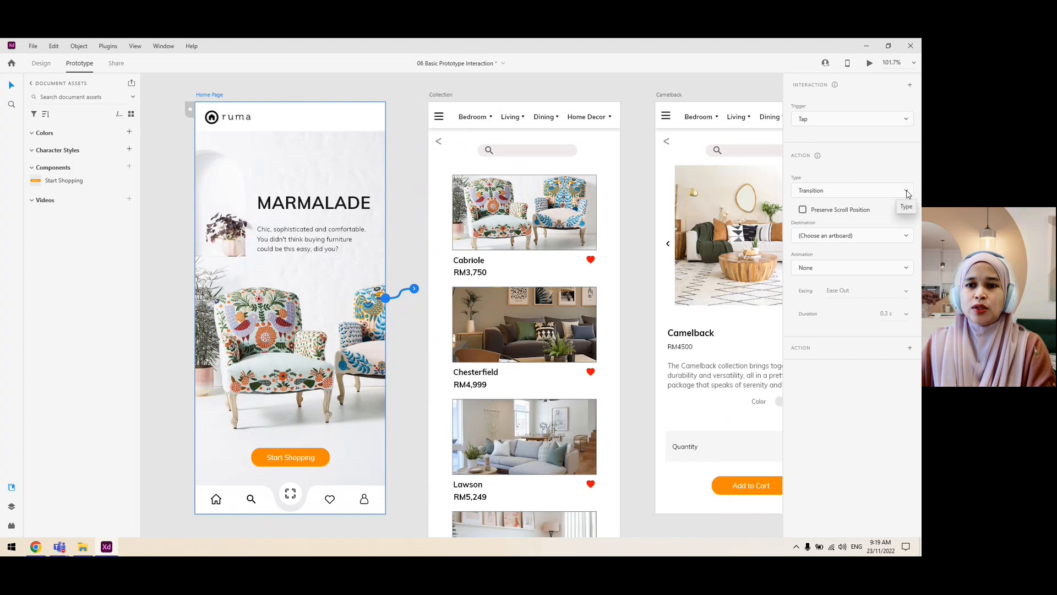
click(906, 191)
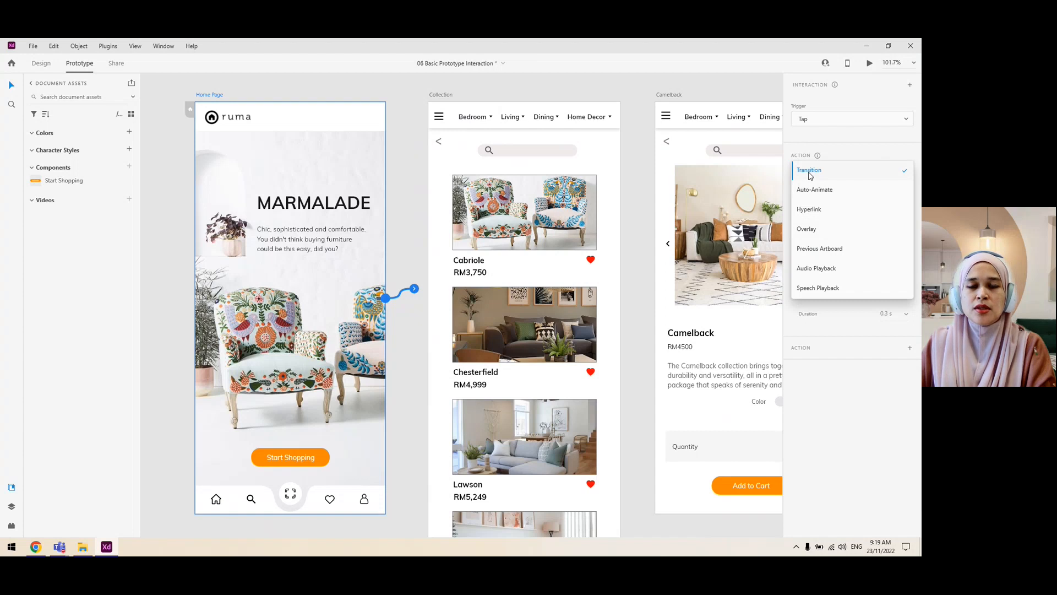
click(808, 171)
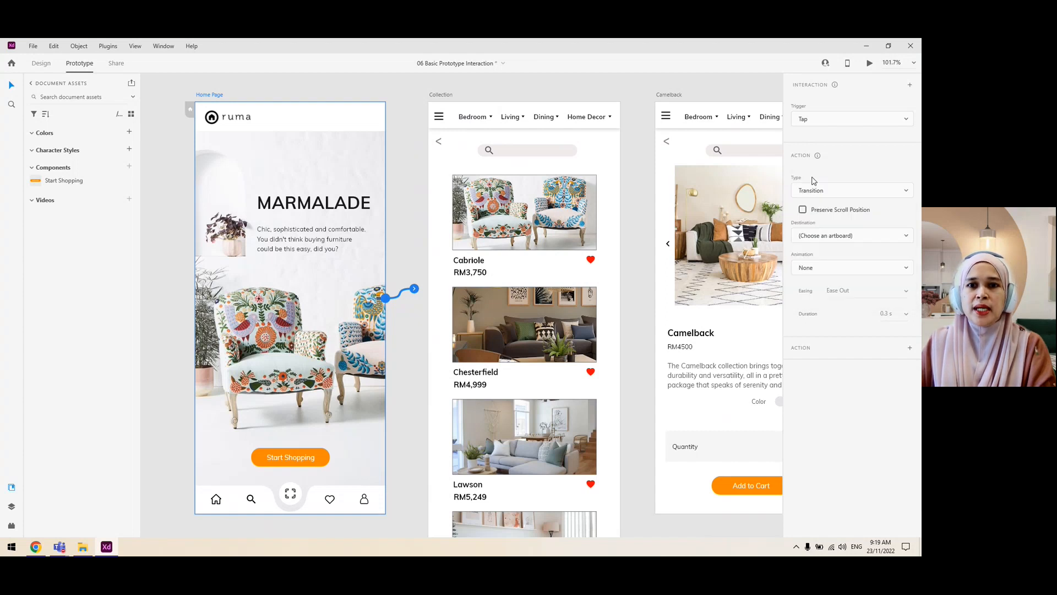
Step: Set the destination of the Home Page artboard's Tap transition to the Collection artboard
click(281, 465)
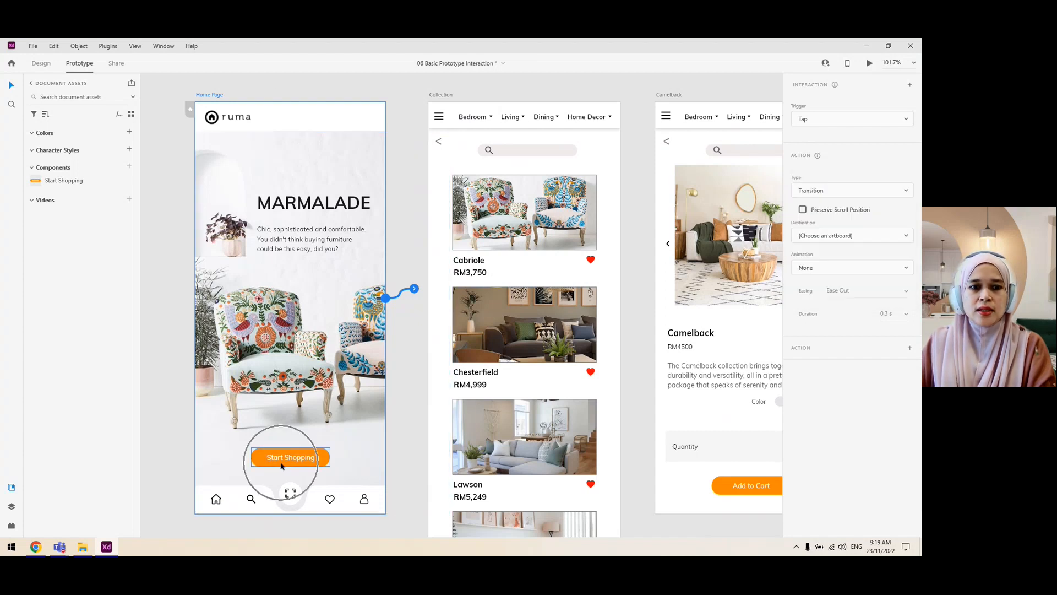
click(296, 307)
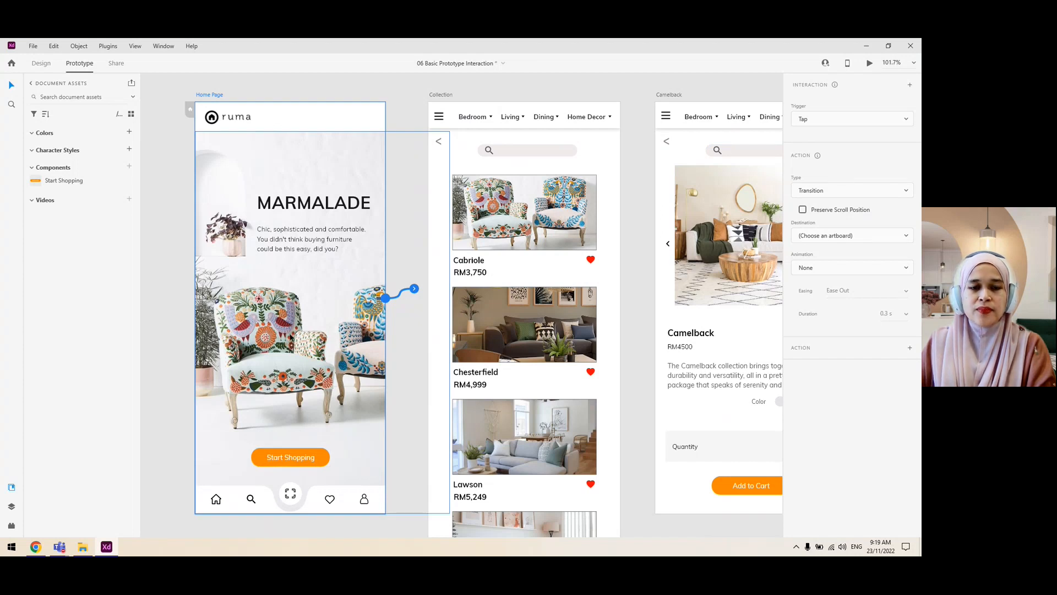
click(496, 199)
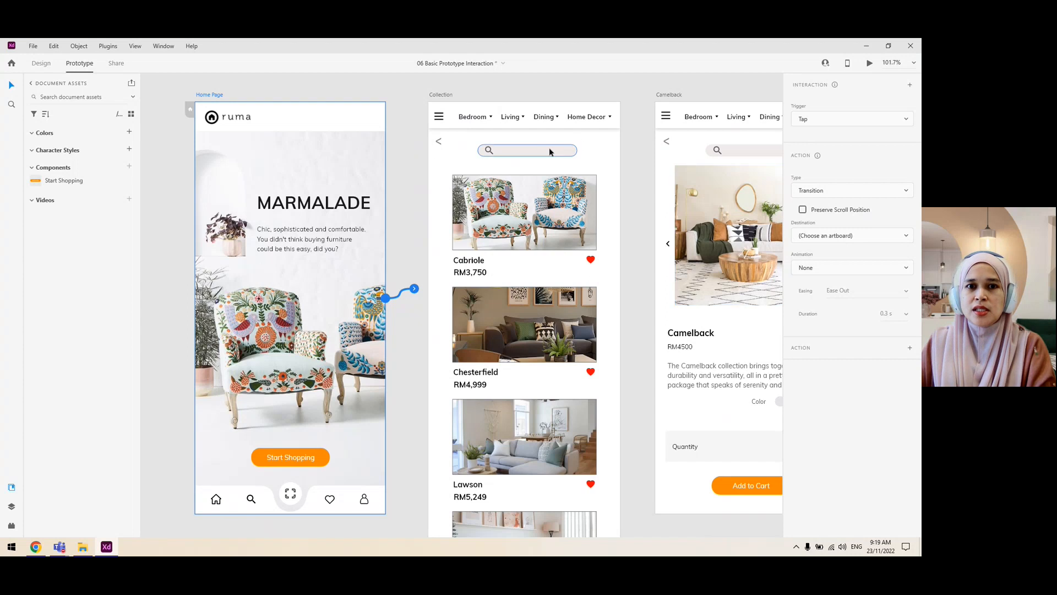
click(549, 163)
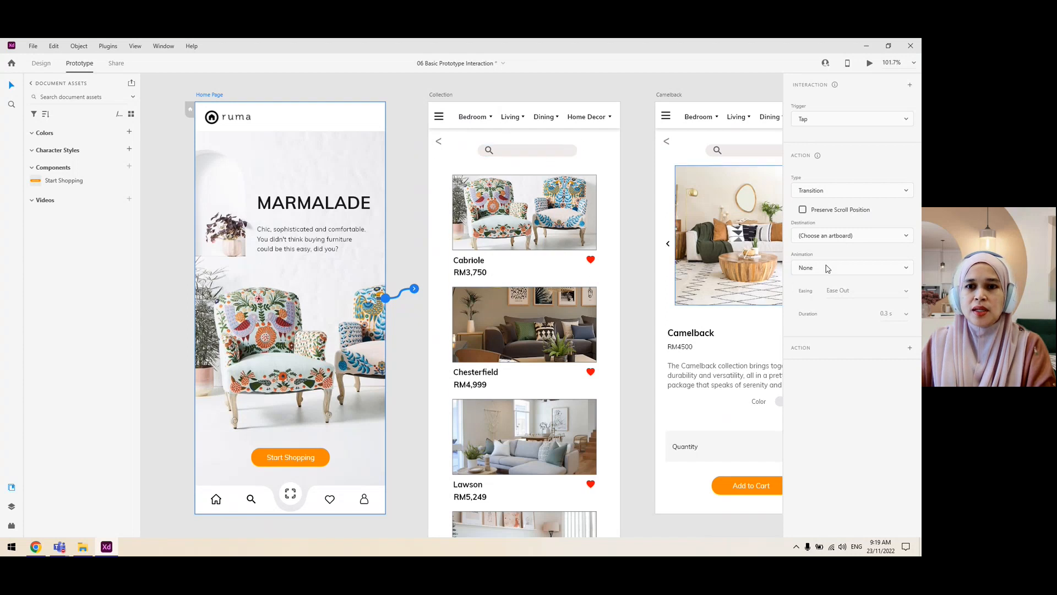
click(828, 236)
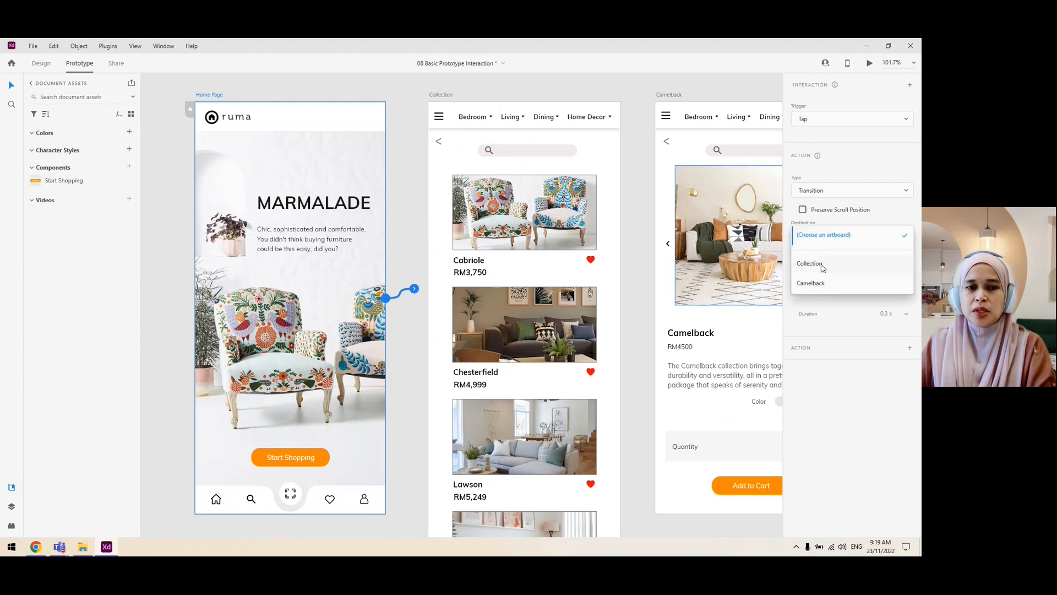
click(823, 266)
scroll(406, 314, down, 1)
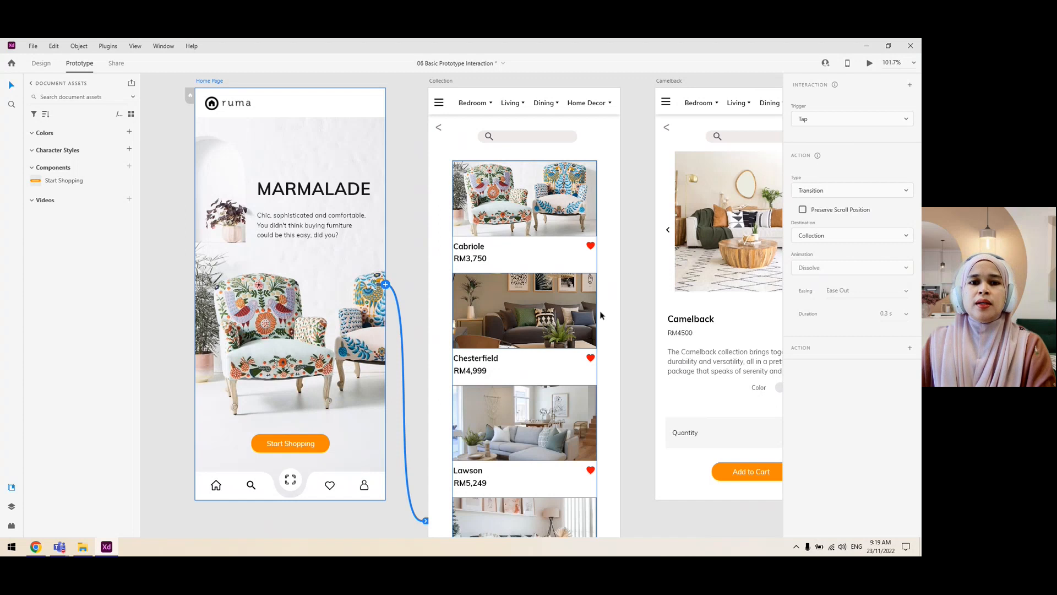
Step: Deselect the Home Page and examine the Collection artboard's furniture list alongside the Camelback product artboard
click(415, 250)
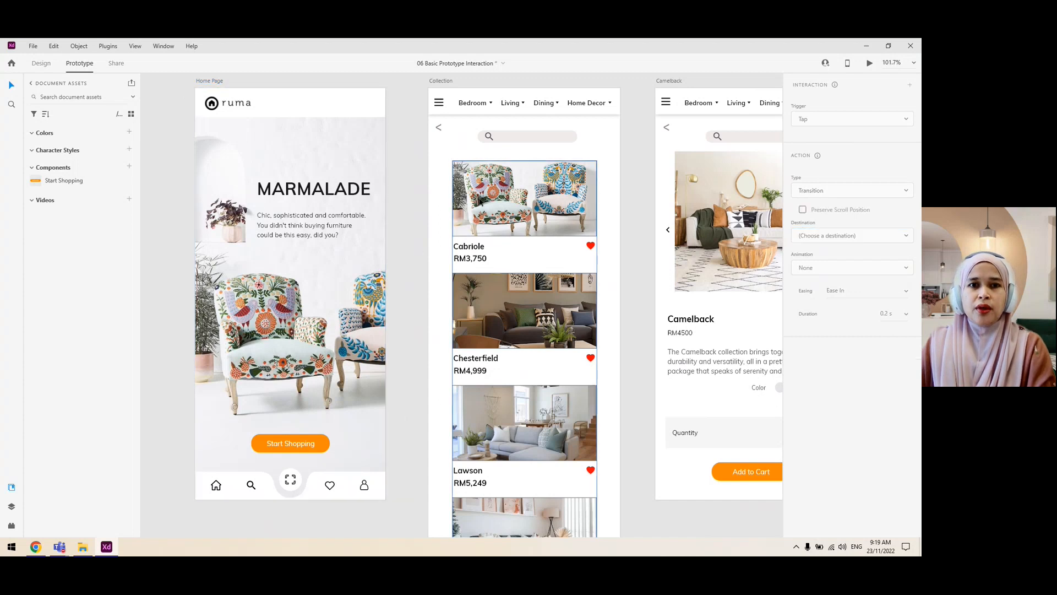
drag(385, 229, 349, 242)
drag(401, 289, 323, 262)
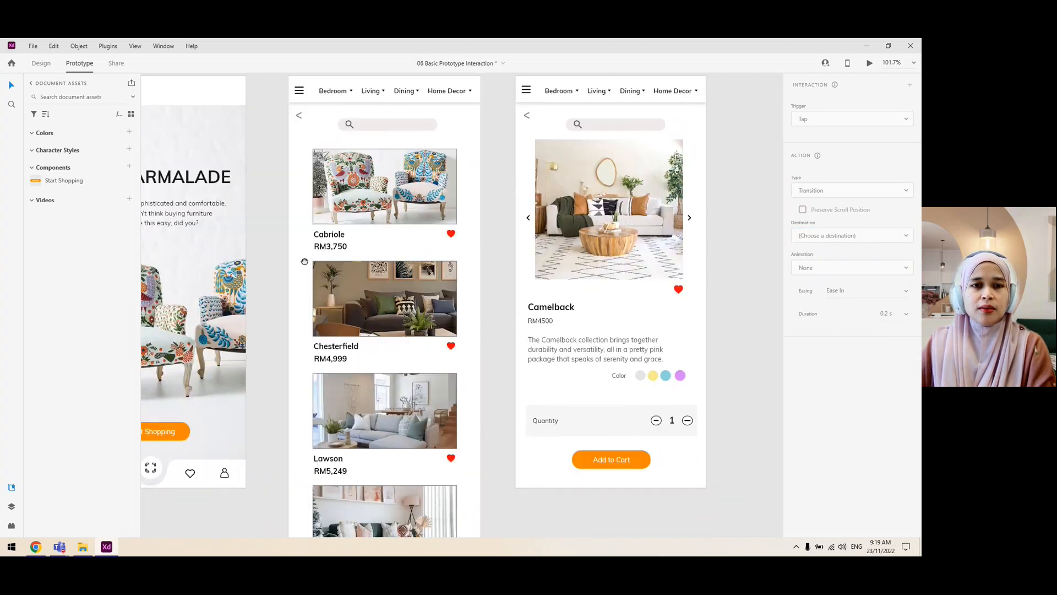
drag(383, 345, 390, 309)
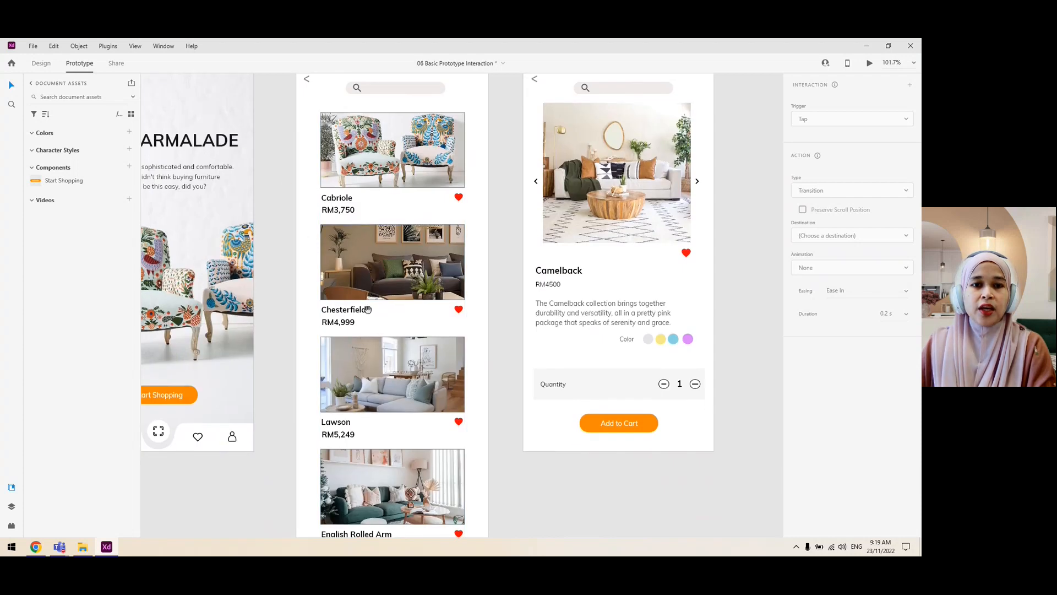
drag(368, 309, 371, 261)
drag(408, 390, 421, 174)
scroll(433, 203, up, 3)
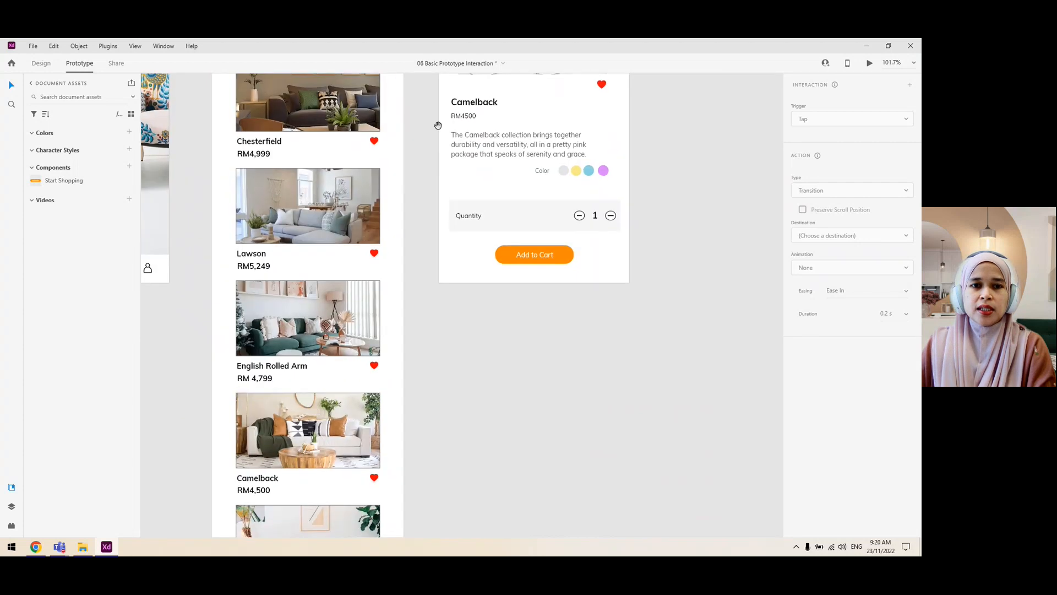
scroll(430, 143, up, 5)
click(440, 99)
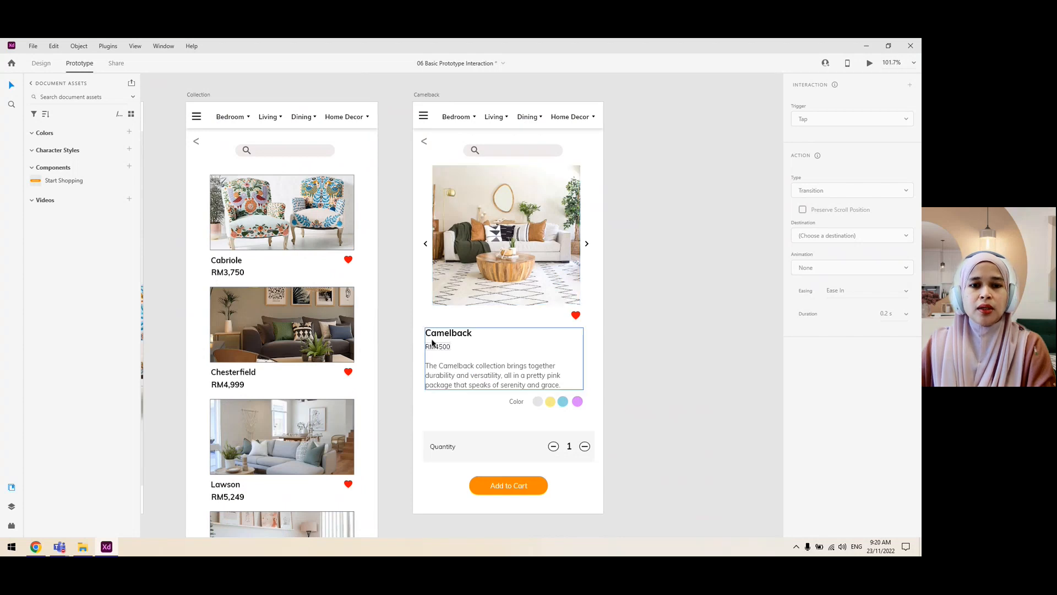
click(452, 339)
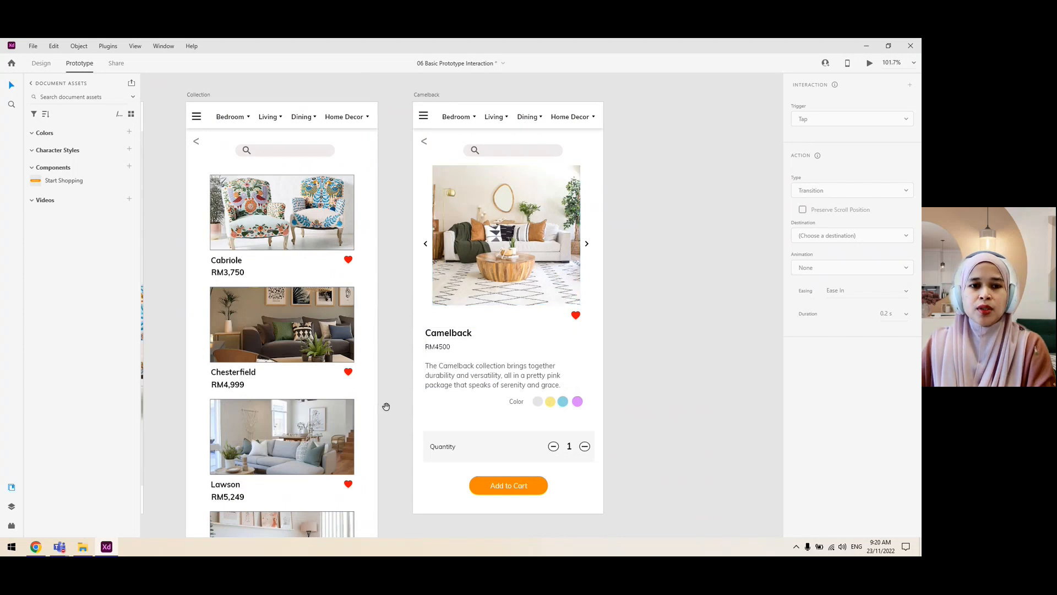
Step: Look through the Collection artboard for the Camelback sofa and compare it with the other listed items
scroll(385, 406, down, 4)
scroll(384, 406, left, 2)
scroll(435, 398, down, 3)
scroll(435, 398, left, 1)
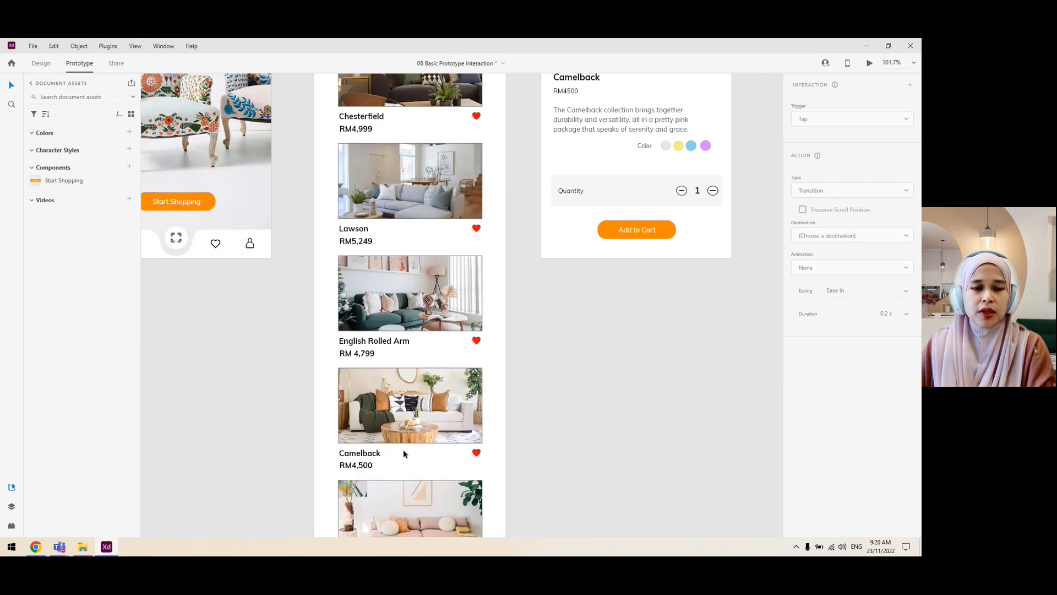
scroll(403, 452, down, 2)
scroll(403, 452, right, 1)
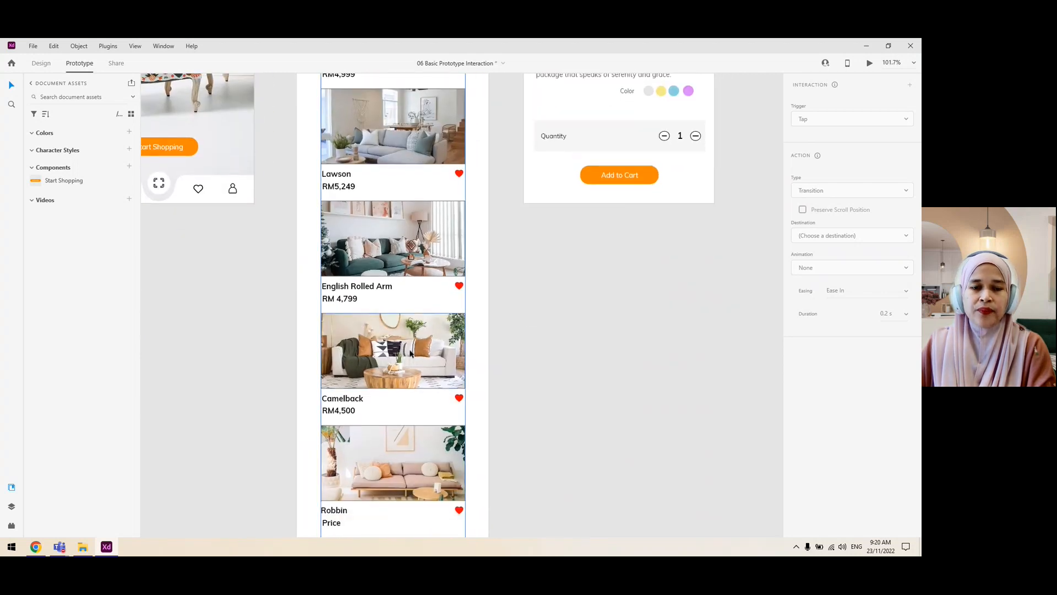
scroll(397, 217, up, 10)
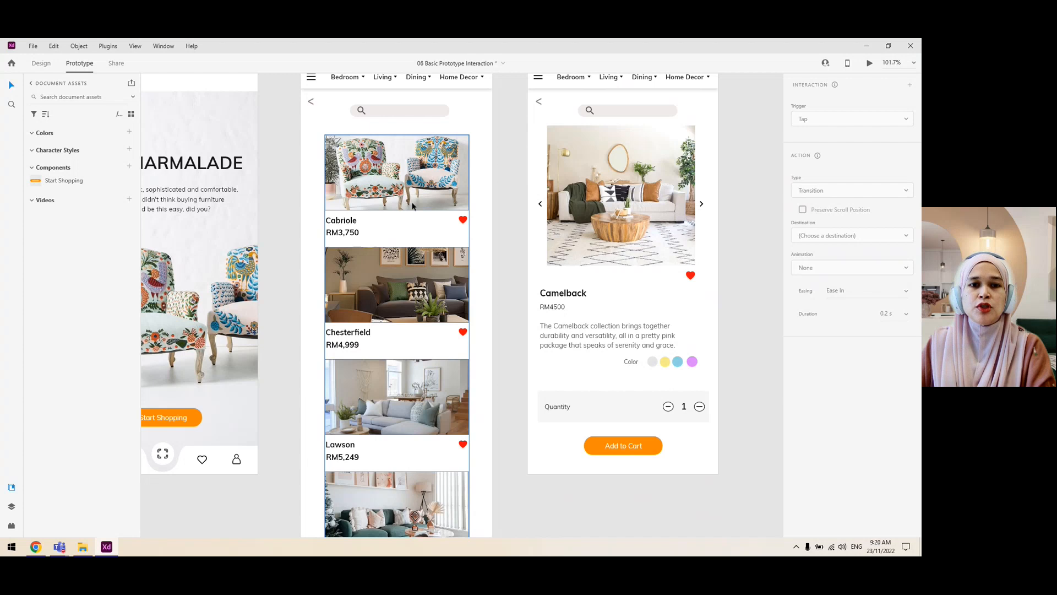
Step: Link the Camelback sofa image within the Collection artboard's item list to the Camelback artboard using a Tap Transition
scroll(408, 463, down, 5)
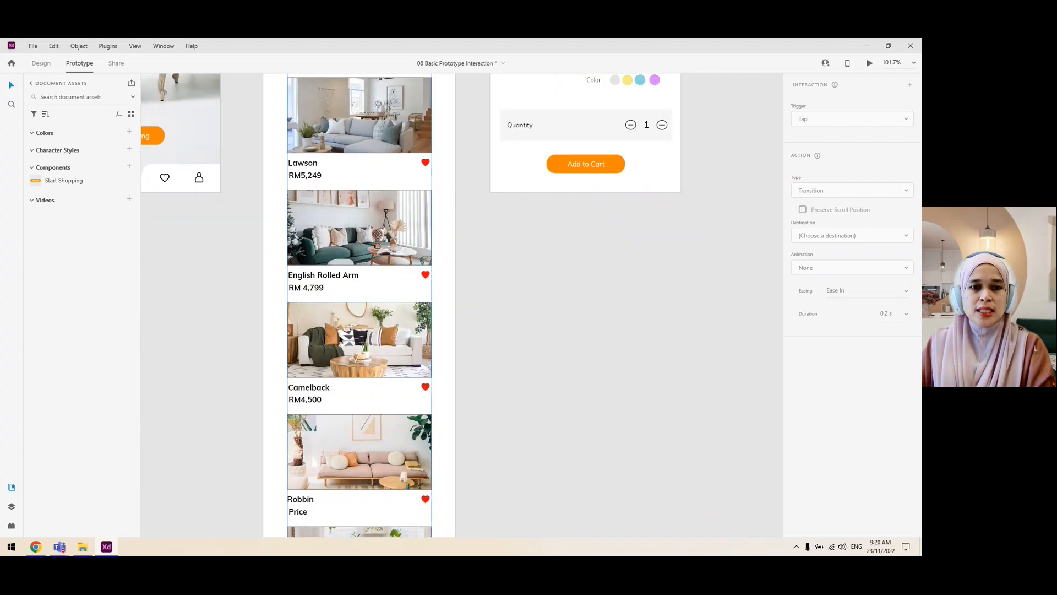
click(360, 353)
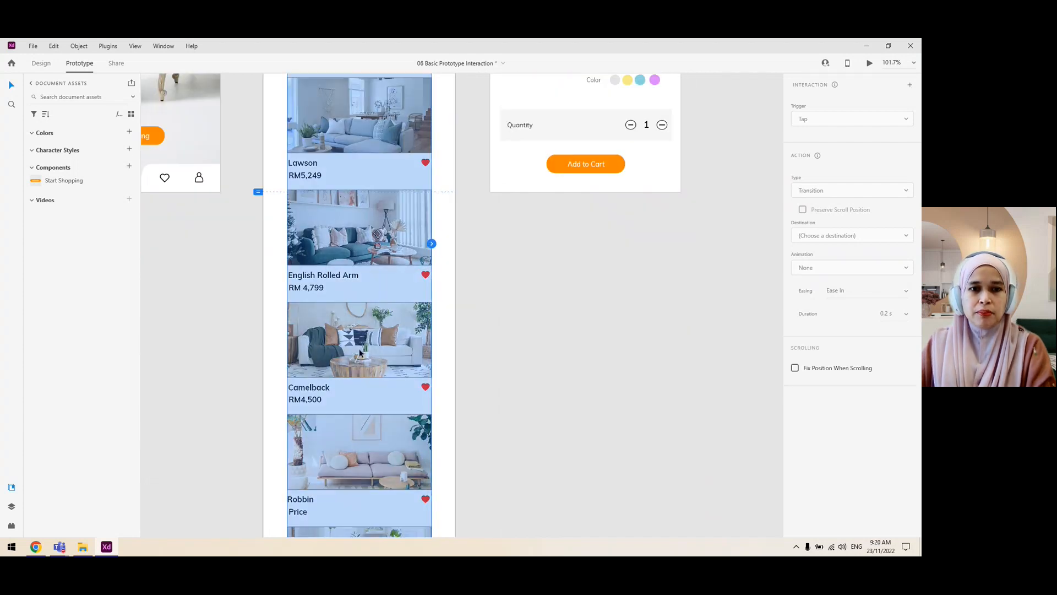
scroll(385, 154, up, 3)
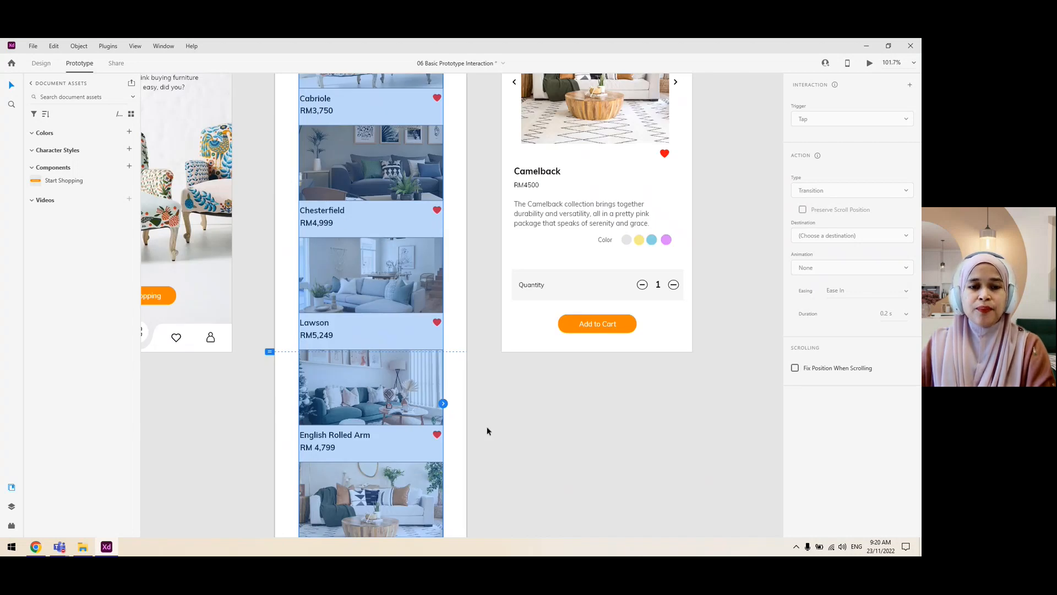
scroll(389, 406, down, 1)
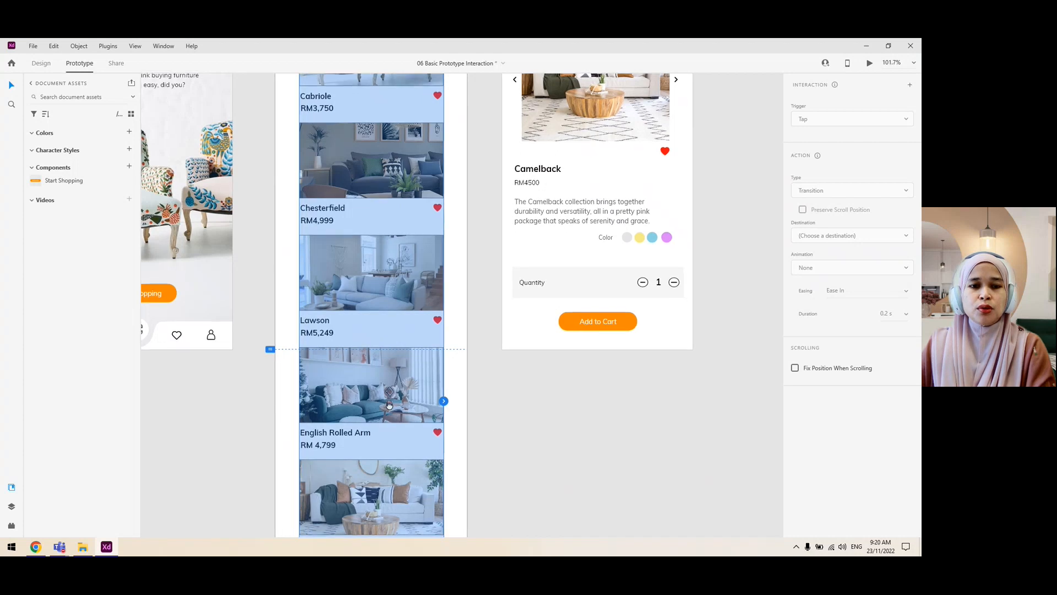
scroll(389, 406, down, 3)
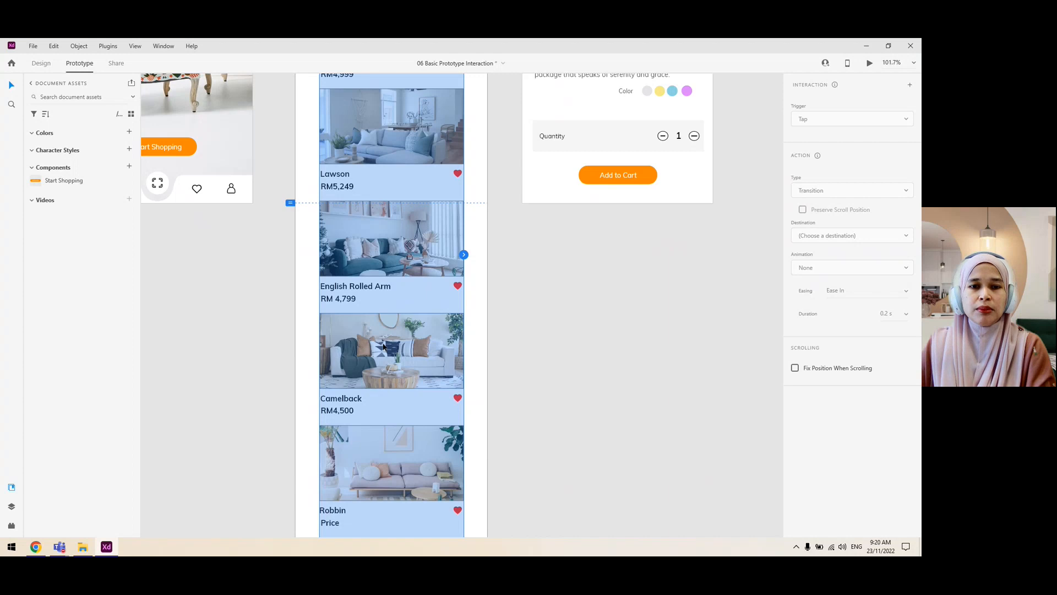
click(384, 346)
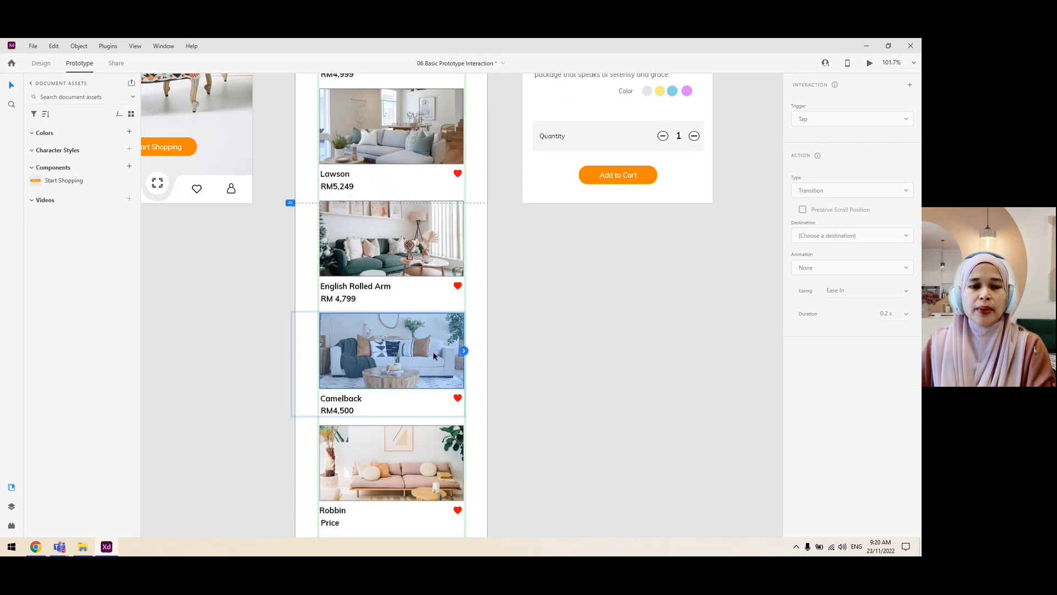
click(459, 358)
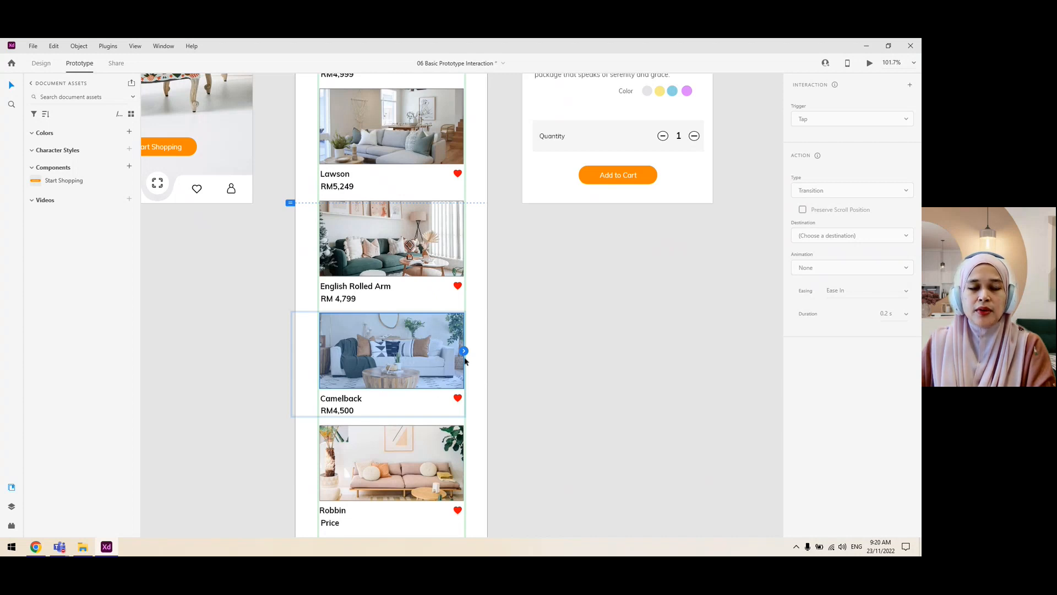
scroll(523, 347, up, 3)
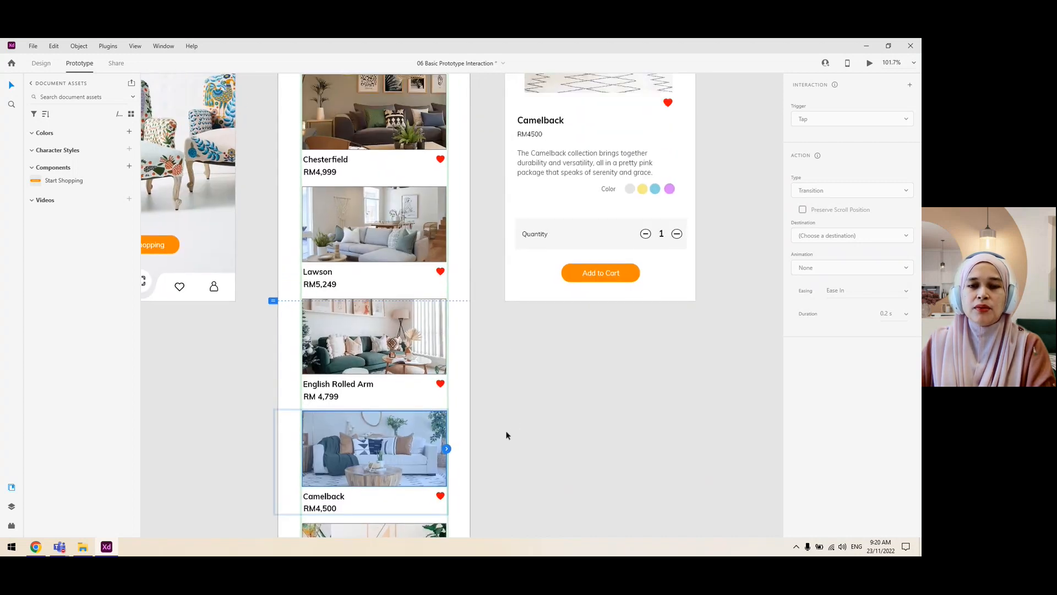
scroll(508, 352, down, 3)
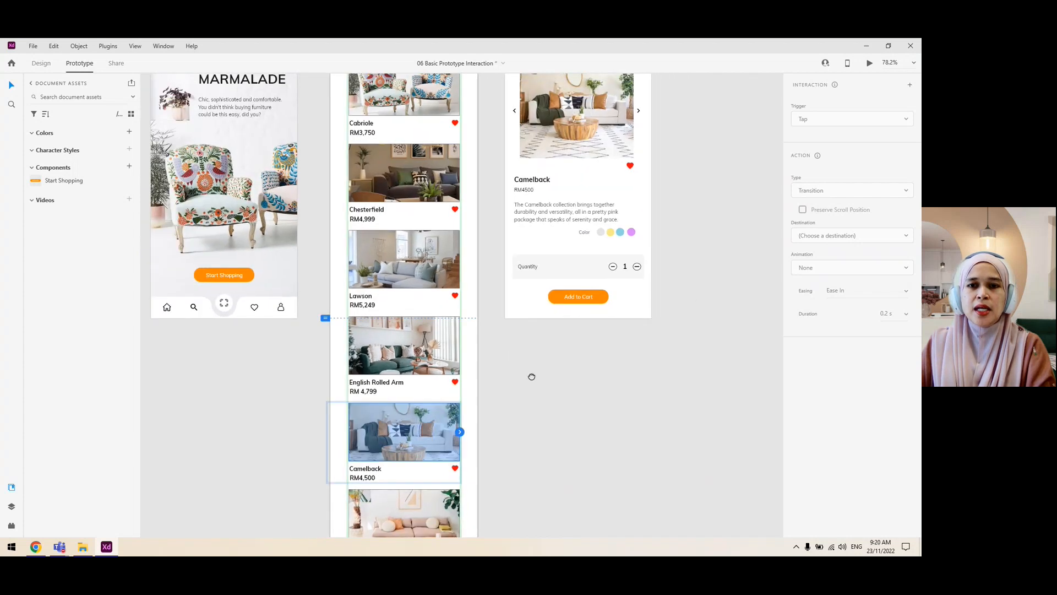
scroll(531, 373, up, 1)
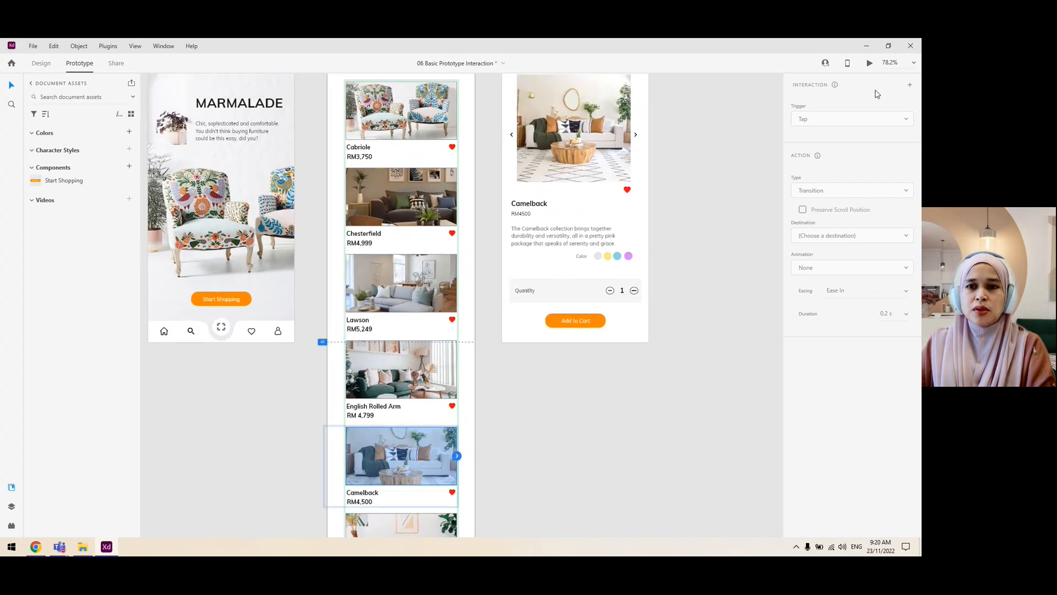
click(872, 119)
key(ctrl)
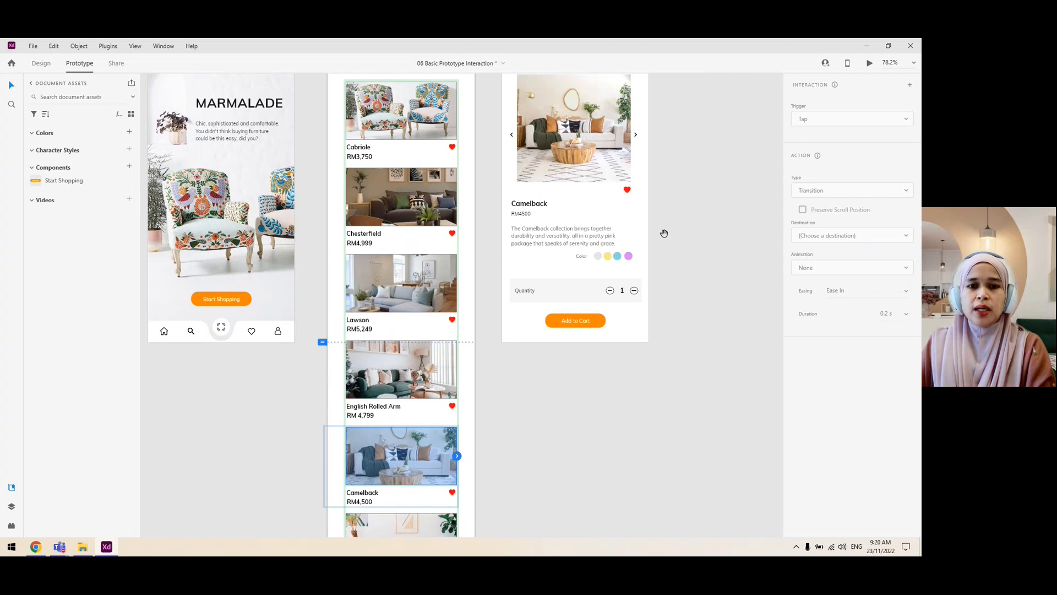
scroll(655, 296, up, 2)
key(ctrl)
key(ctrl)
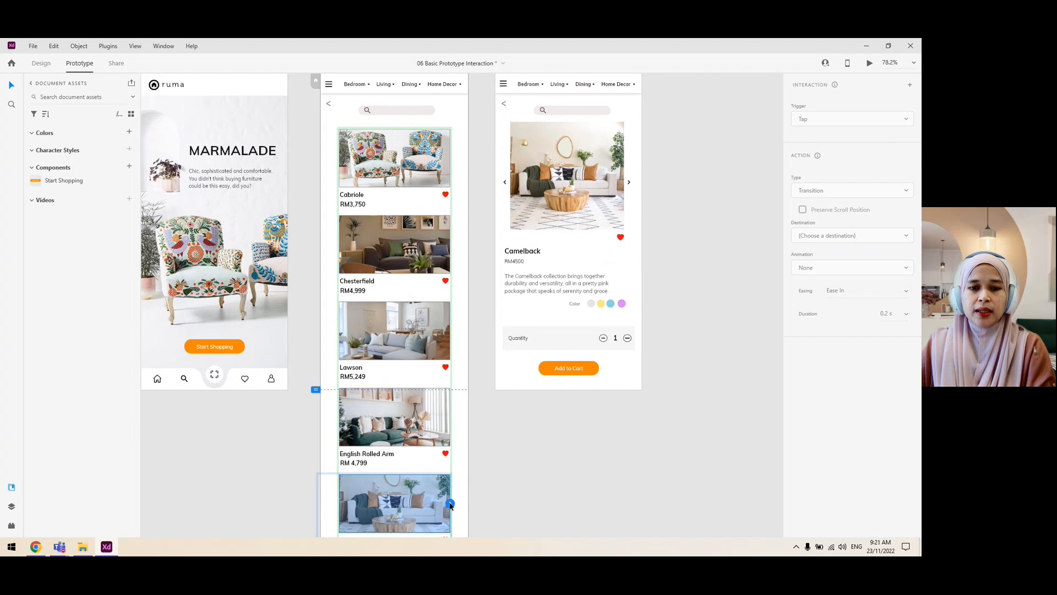
drag(450, 505, 531, 122)
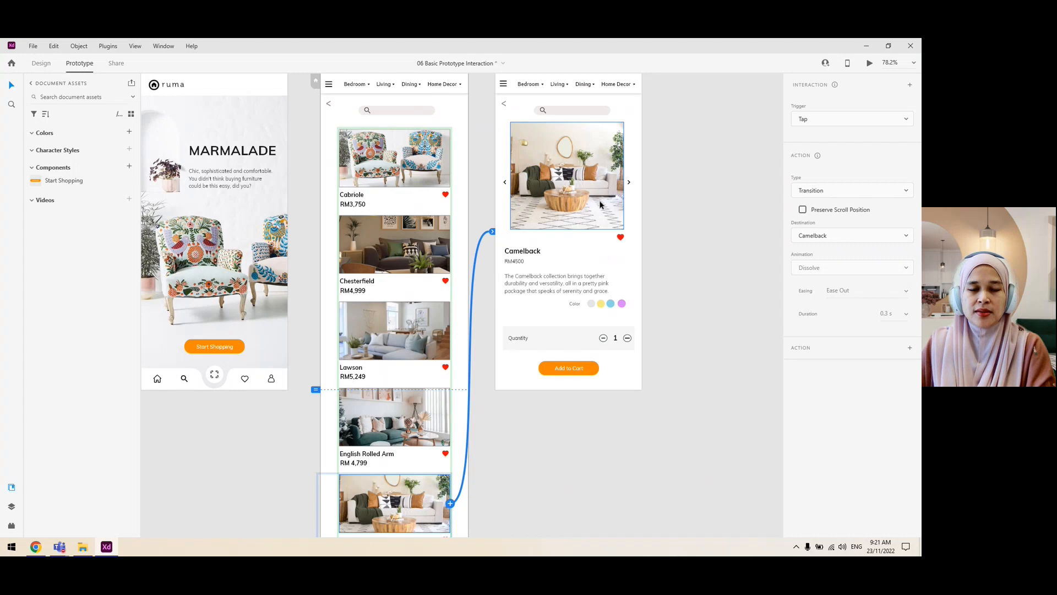
Step: Review the flow from the Home Page through the Collection's Camelback image to the Camelback artboard
scroll(468, 231, up, 2)
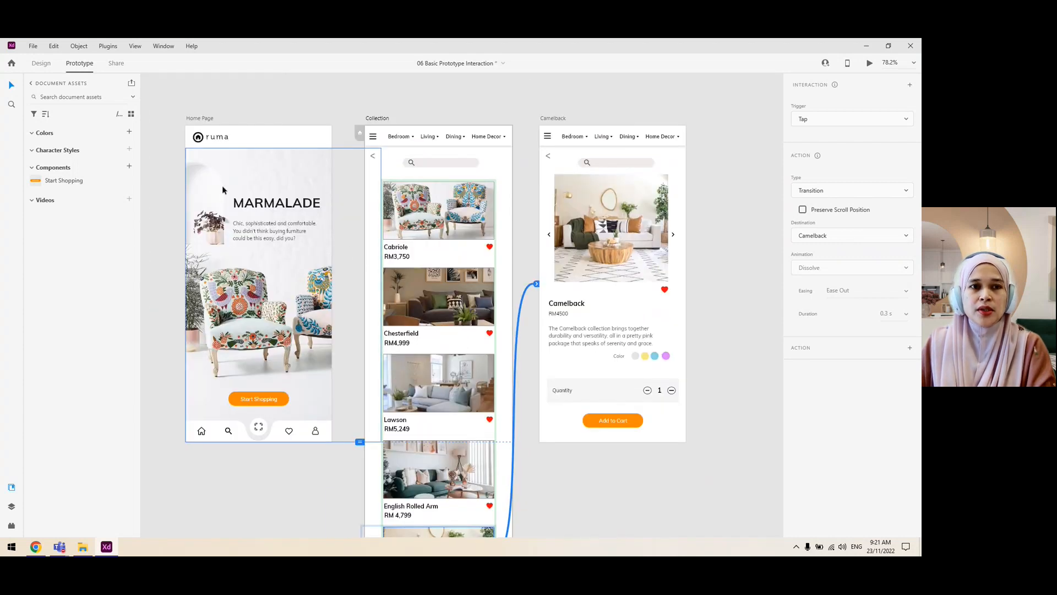
click(216, 185)
click(380, 124)
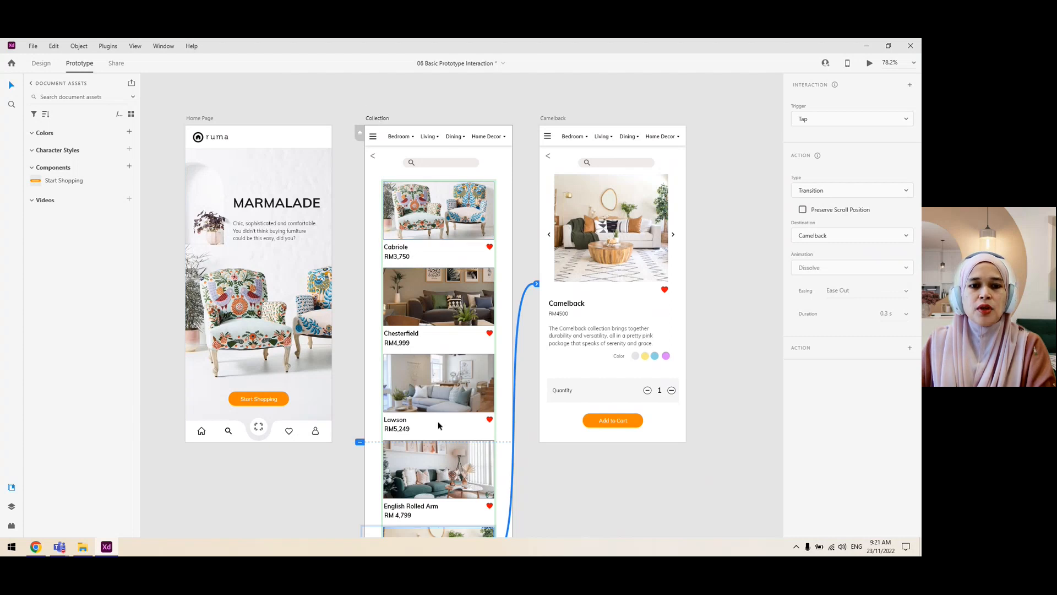
scroll(439, 279, down, 3)
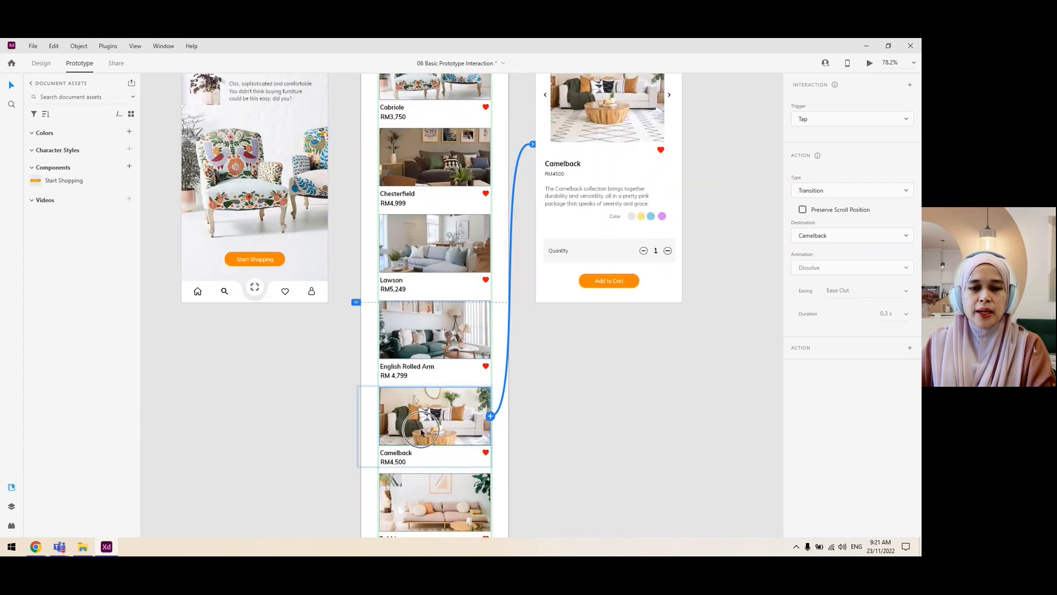
scroll(556, 382, up, 2)
scroll(557, 382, right, 3)
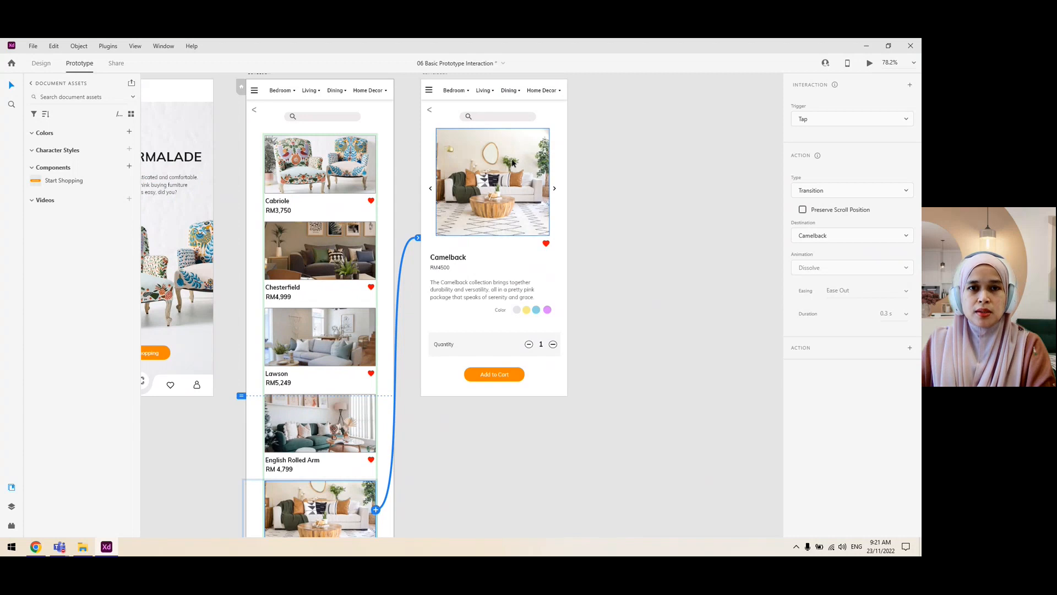
Step: Preview the prototype starting from the Home Page and place the preview window over the Camelback artboard
drag(609, 142, 695, 204)
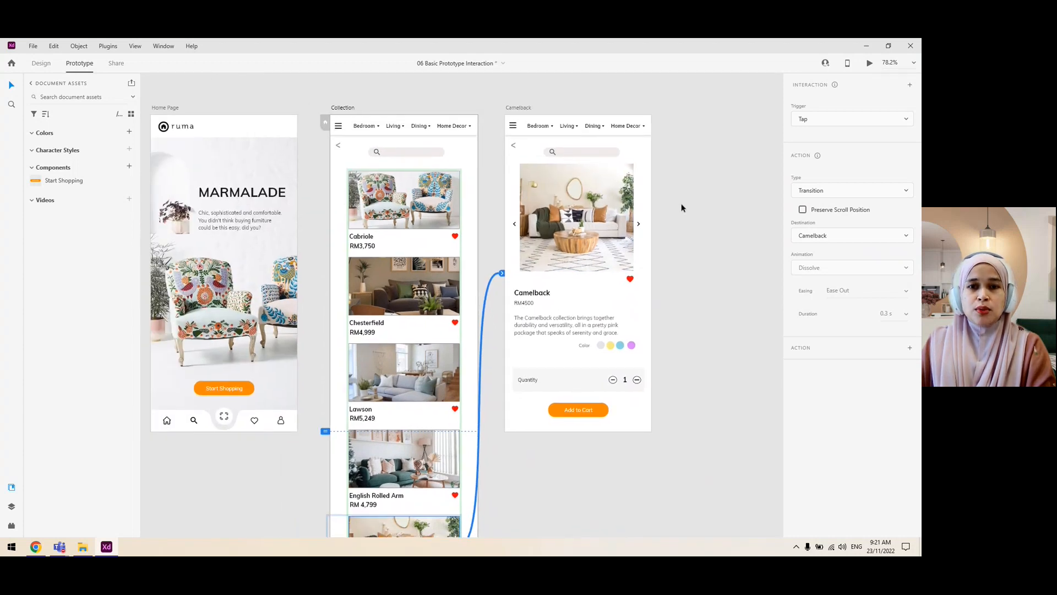
scroll(689, 207, left, 1)
click(704, 205)
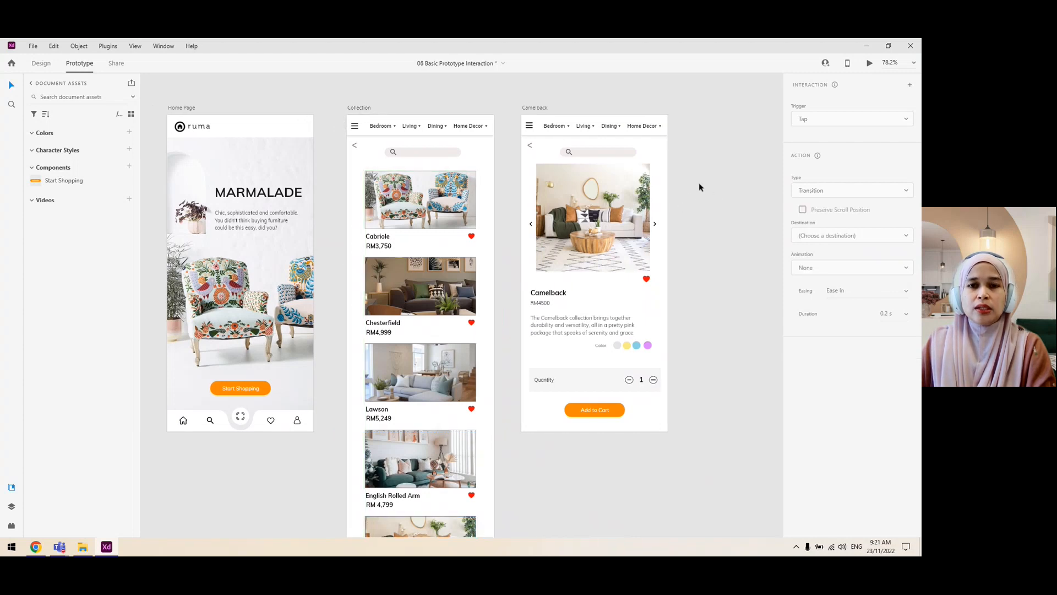
scroll(260, 151, left, 3)
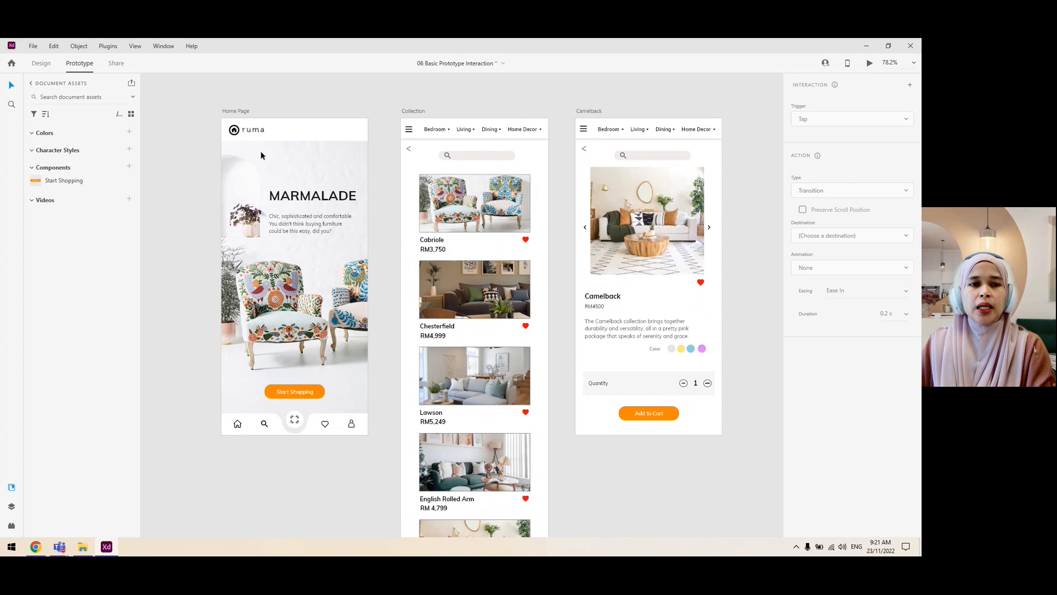
click(241, 111)
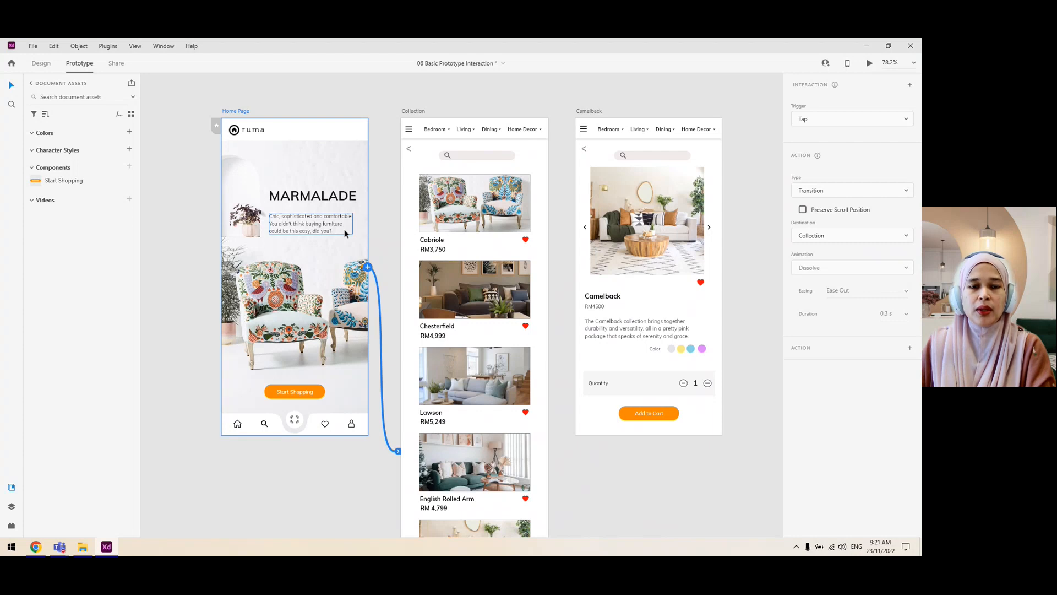
click(869, 65)
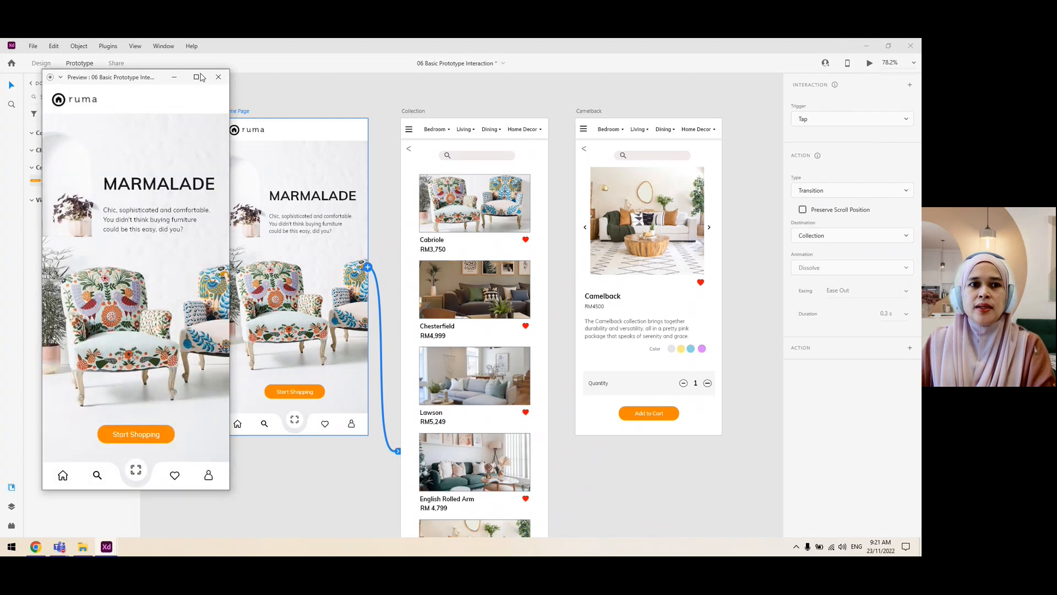
drag(149, 86, 678, 88)
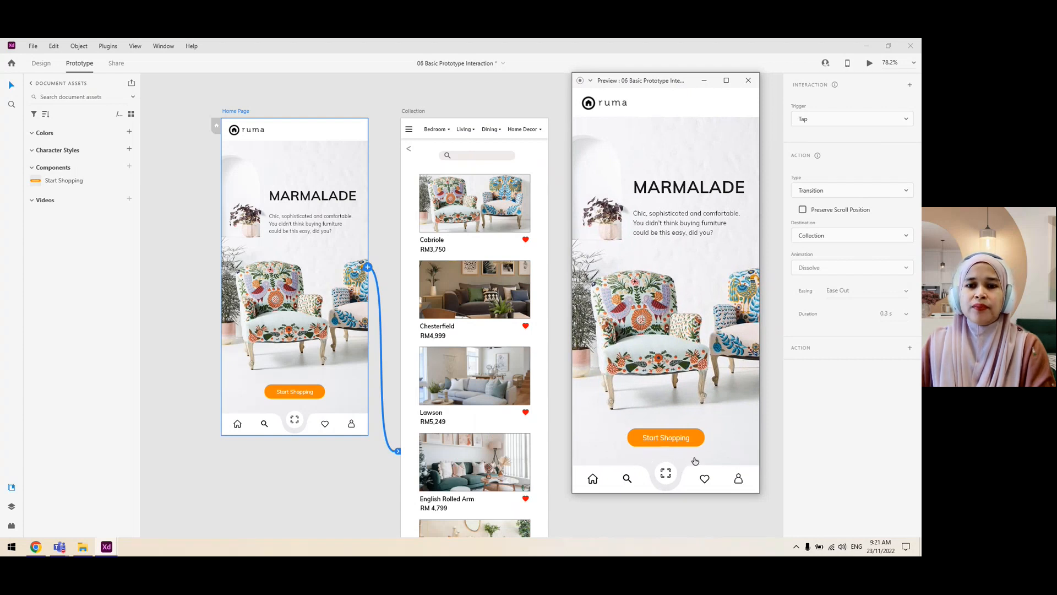
Step: Test the previewed flow from Start Shopping through the Collection list to the Camelback product page
click(667, 441)
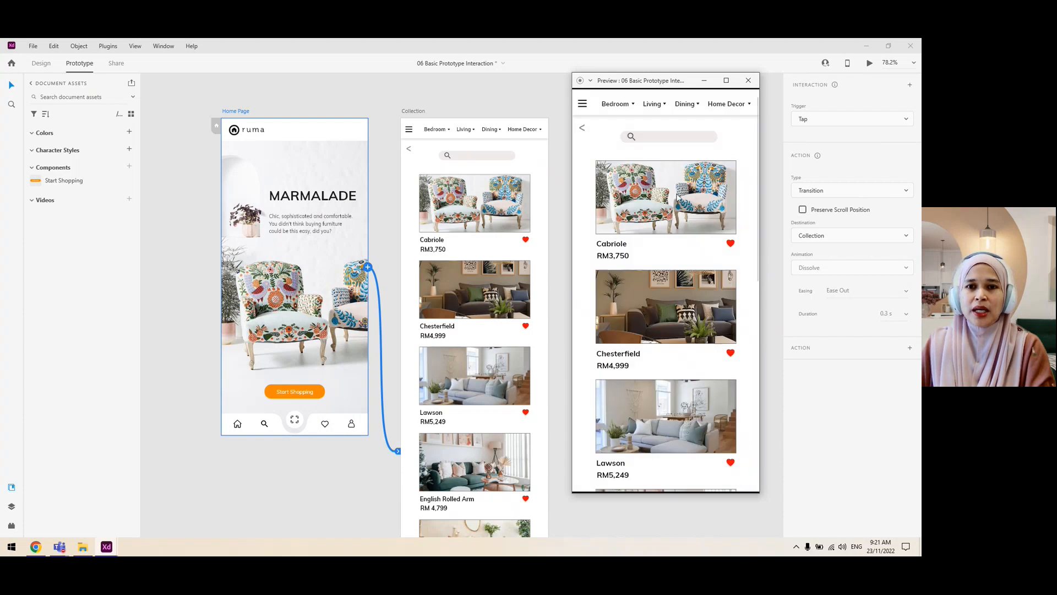
scroll(743, 209, down, 3)
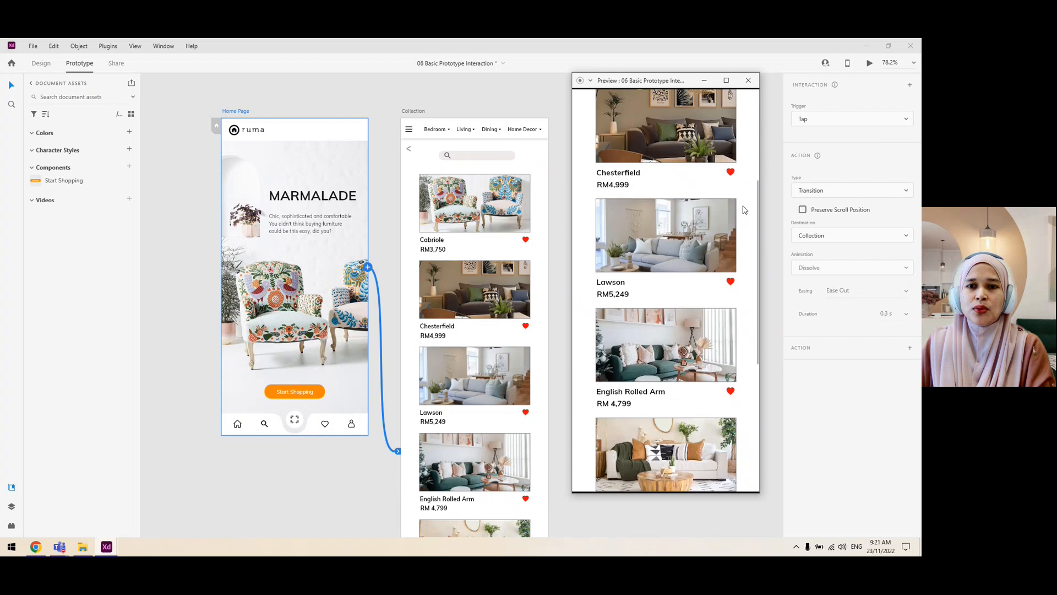
scroll(743, 210, down, 3)
scroll(723, 330, down, 1)
scroll(723, 331, up, 1)
scroll(724, 331, down, 1)
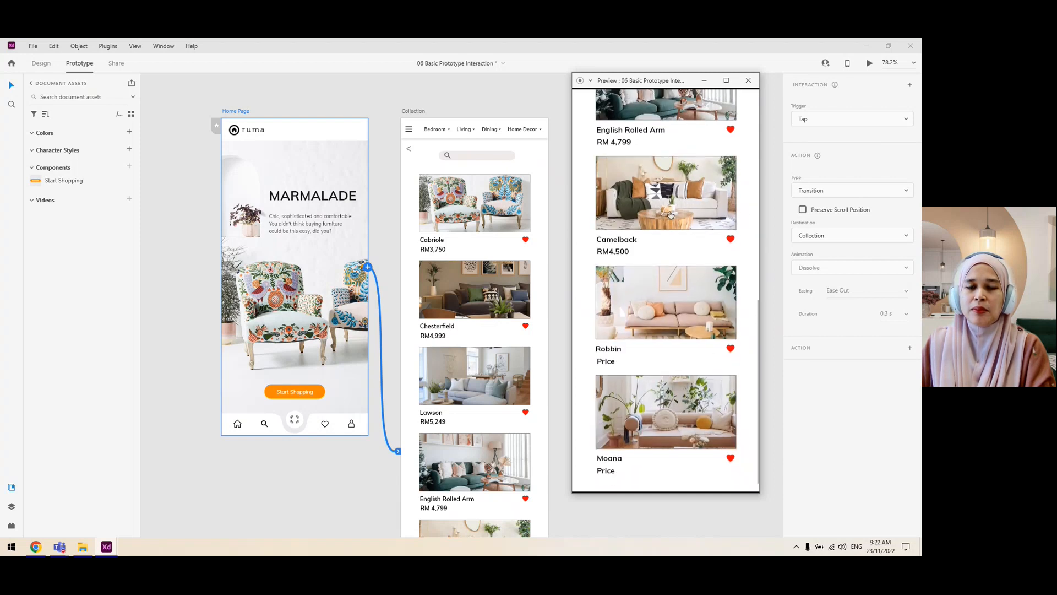
click(681, 195)
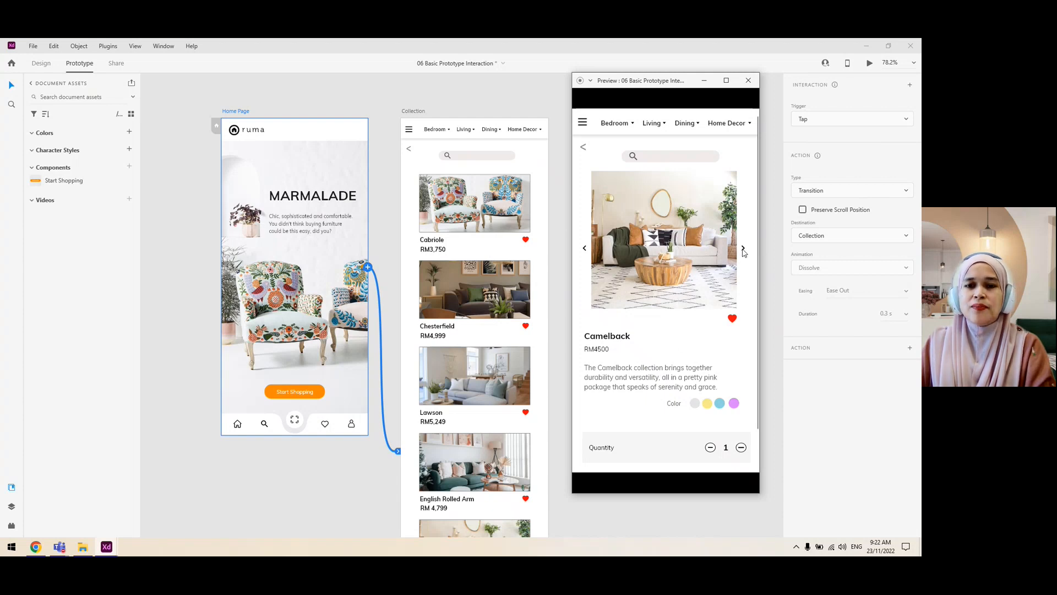
Step: Test the image arrow, quantity control and back arrow on the previewed Camelback page, and close the preview
click(585, 249)
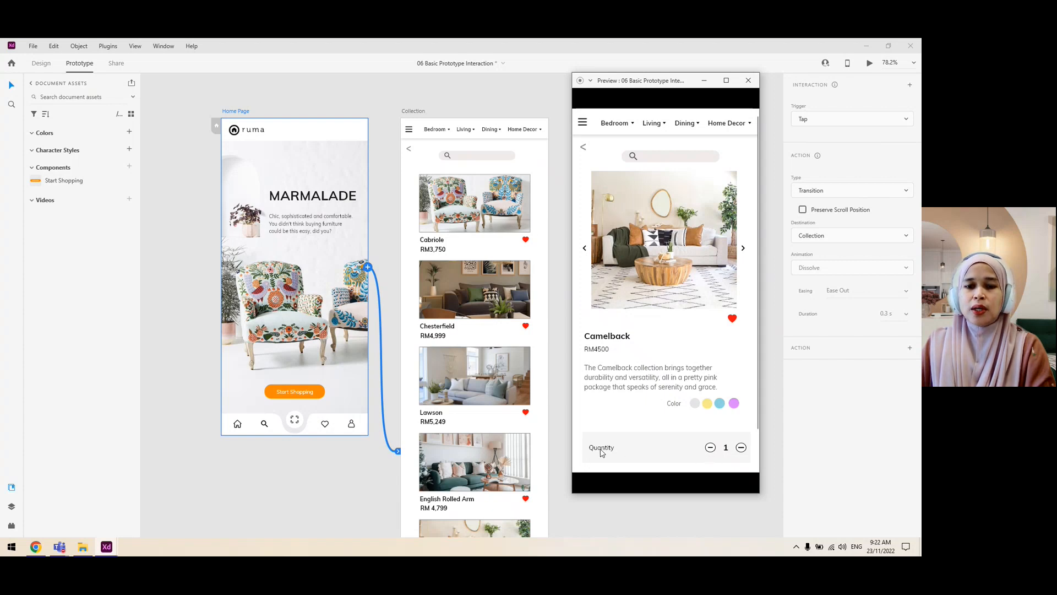
click(704, 447)
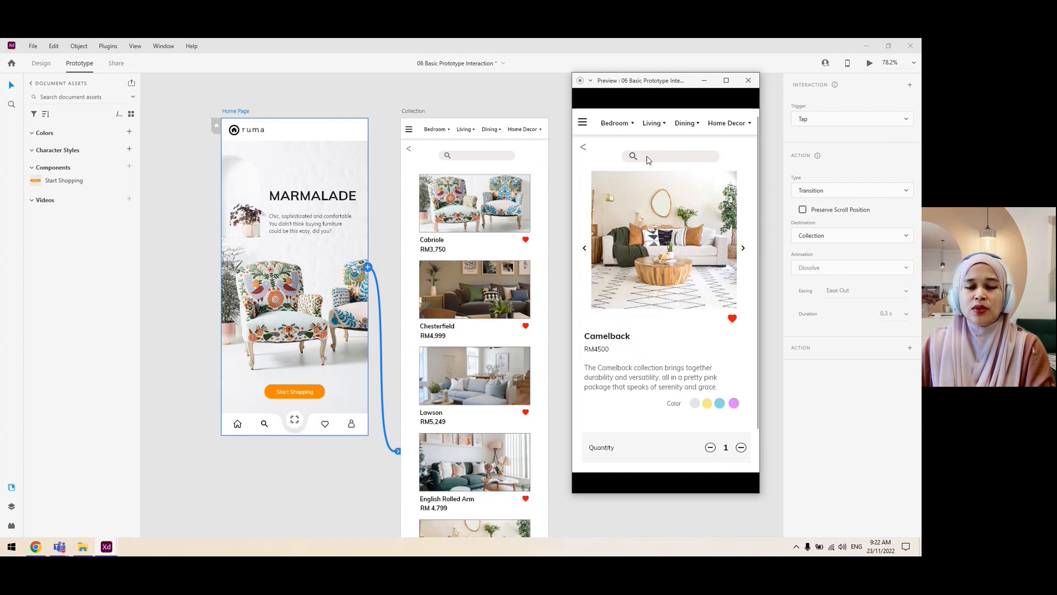
click(585, 149)
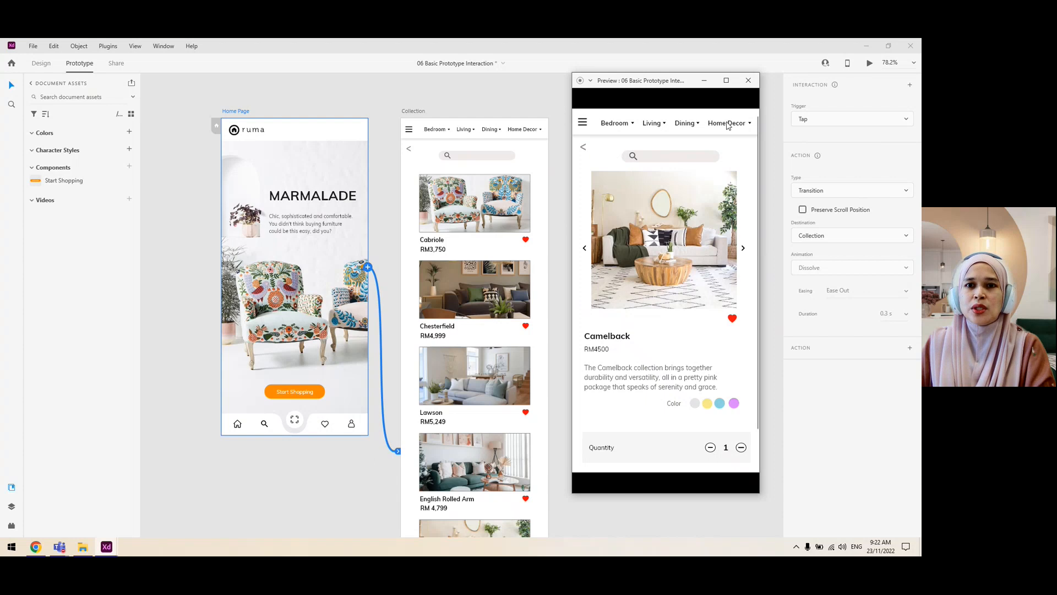
click(748, 81)
click(291, 470)
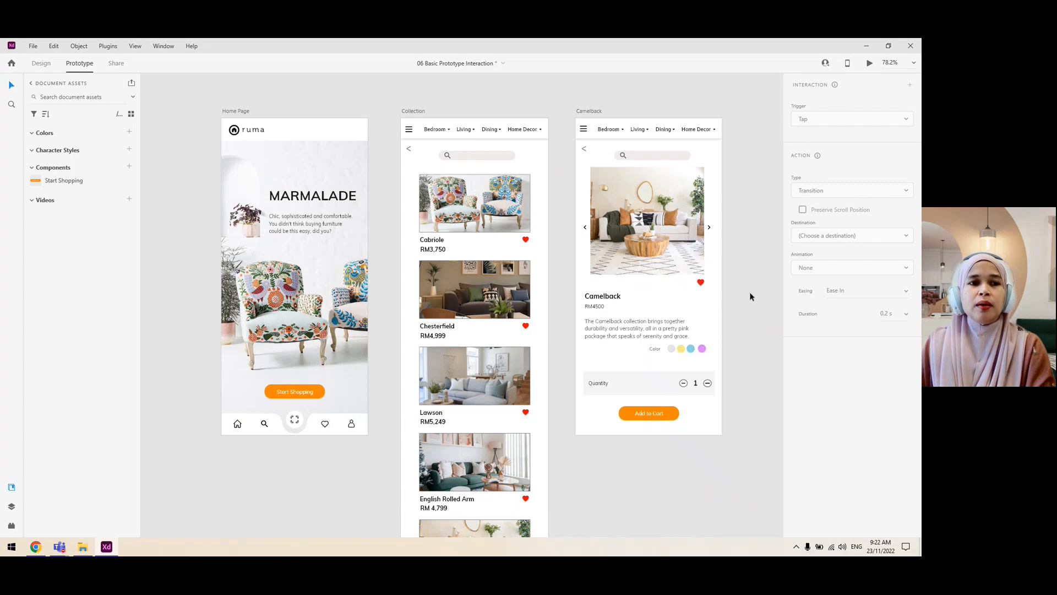
click(40, 65)
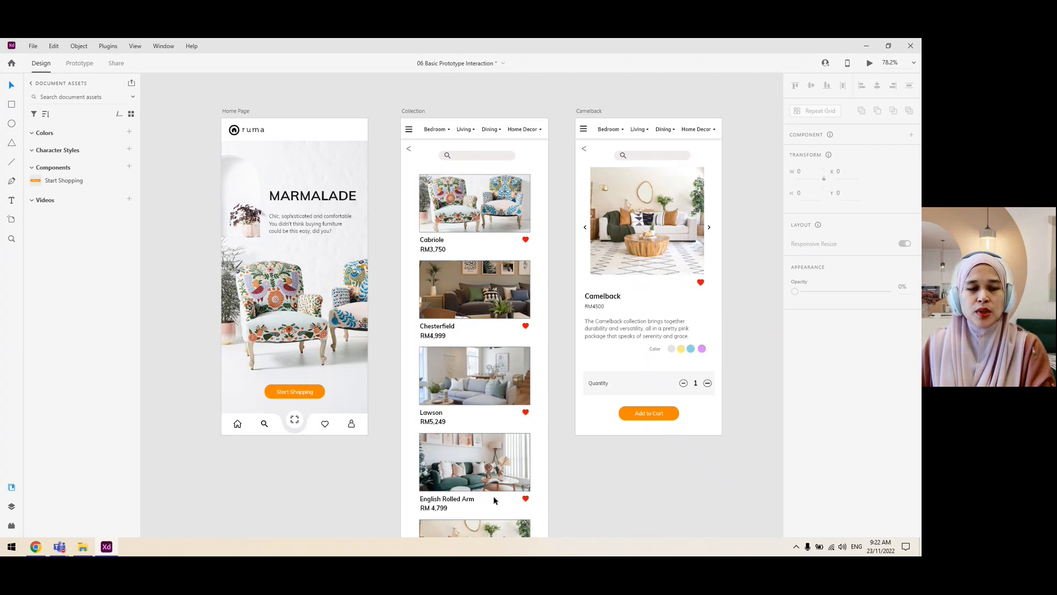
click(82, 65)
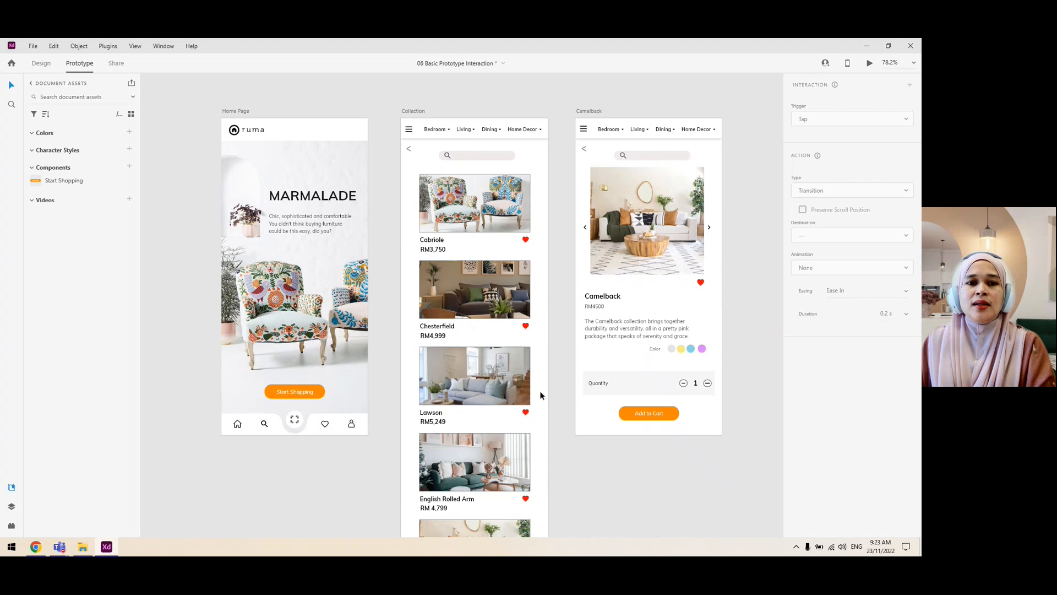
Step: Link the back arrow on the Collection artboard to the Home Page using a Tap Transition
scroll(539, 393, up, 3)
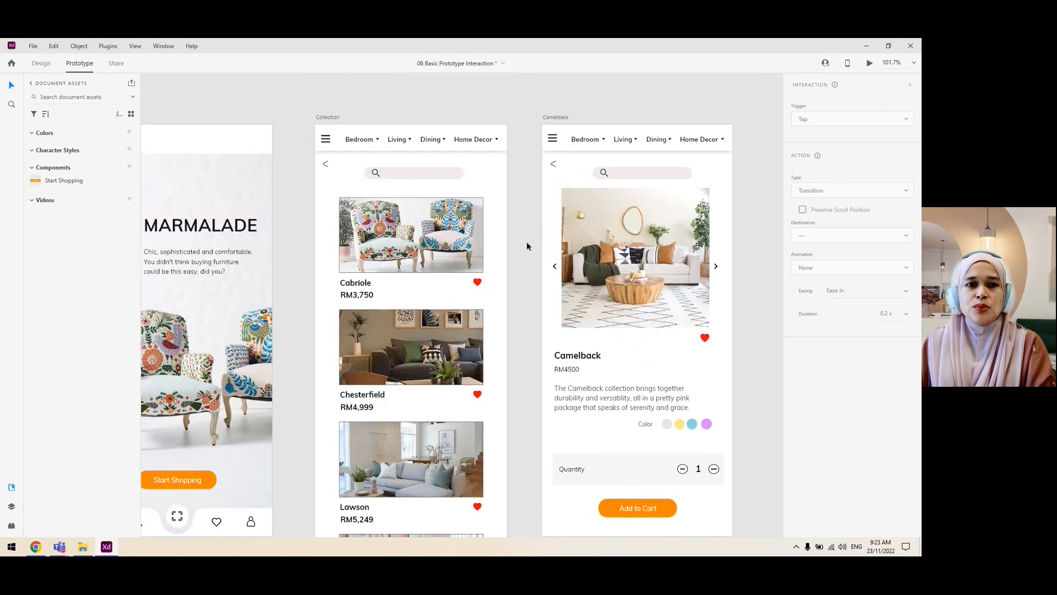
click(553, 163)
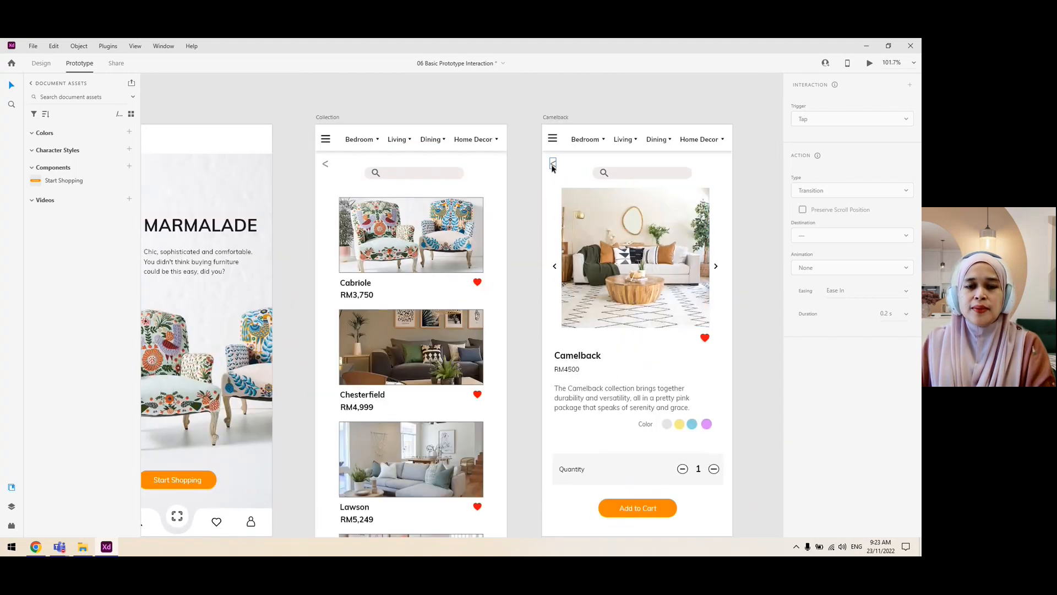
click(325, 164)
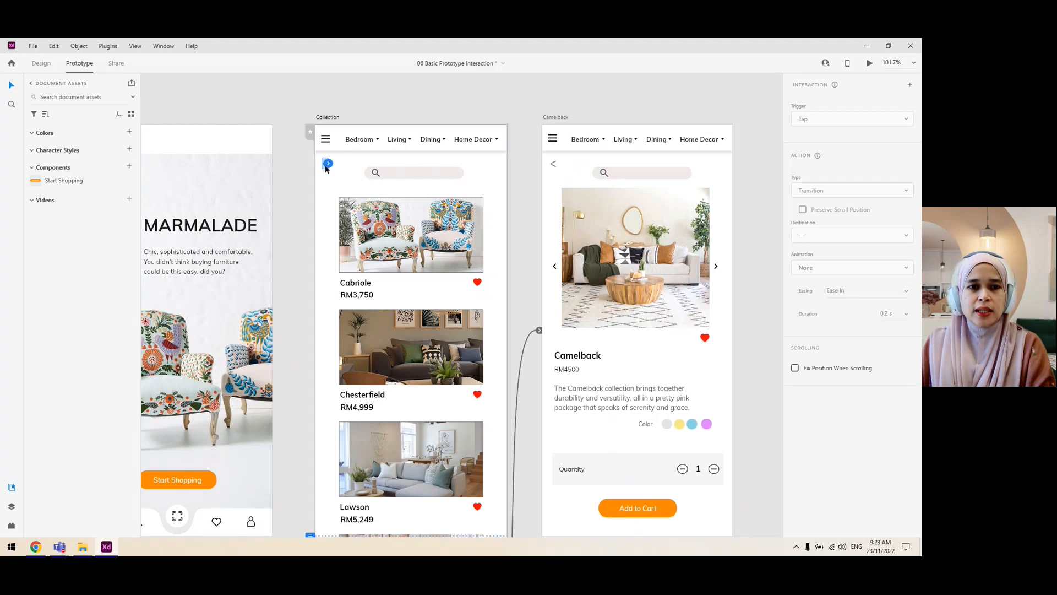
drag(325, 169, 472, 163)
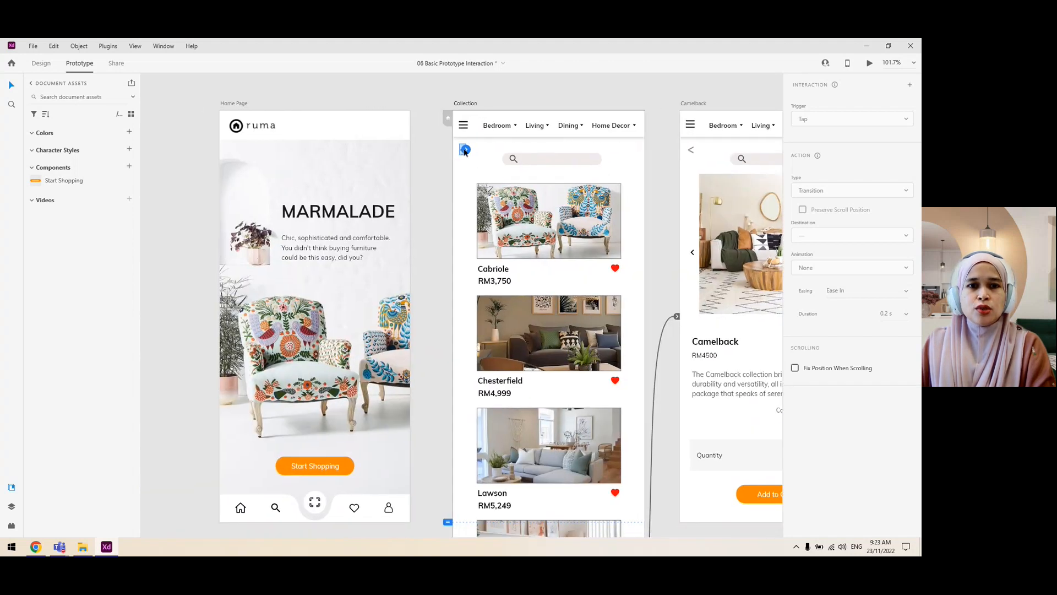
click(464, 153)
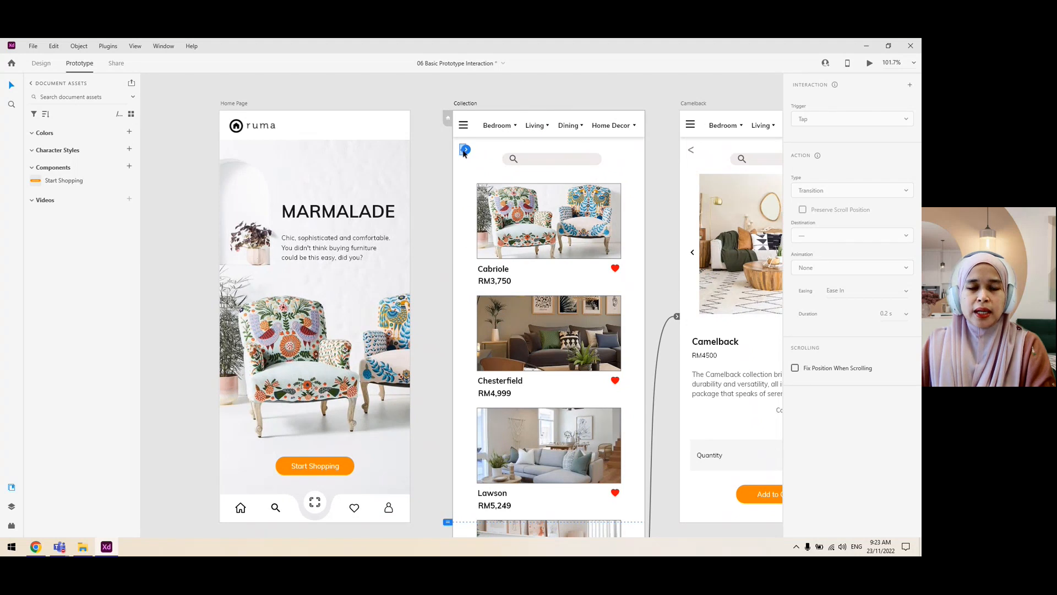
click(465, 152)
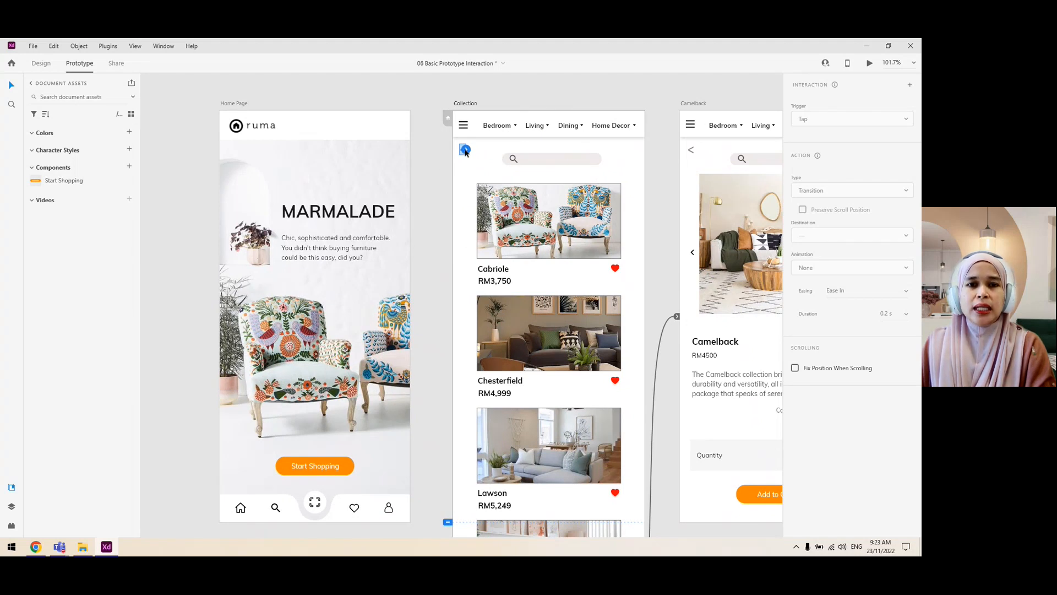
drag(466, 152, 350, 286)
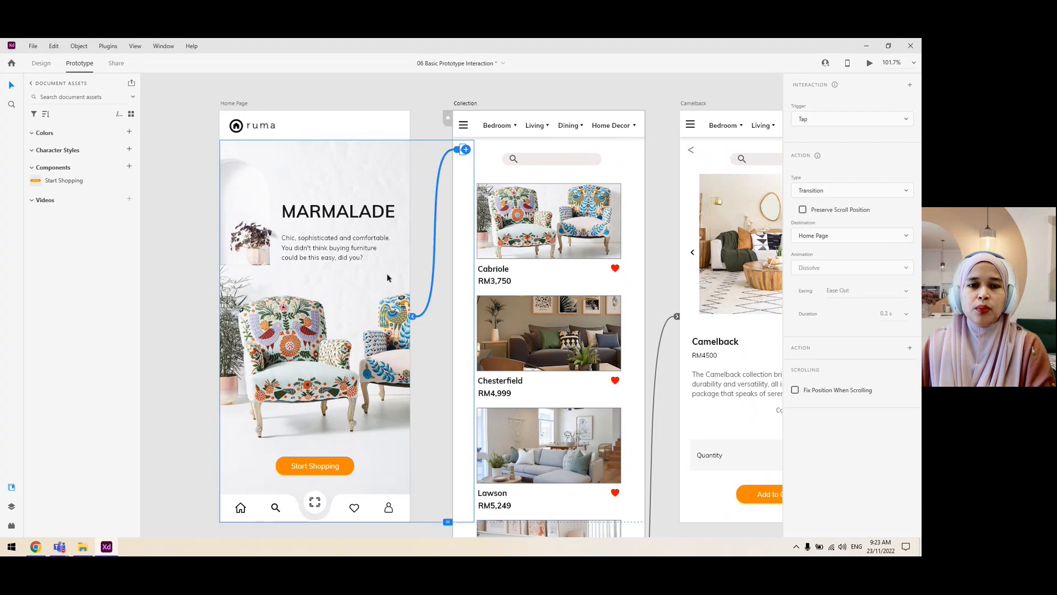
Step: Link the back arrow on the Camelback artboard to the Collection artboard using a Tap Transition
scroll(468, 248, right, 5)
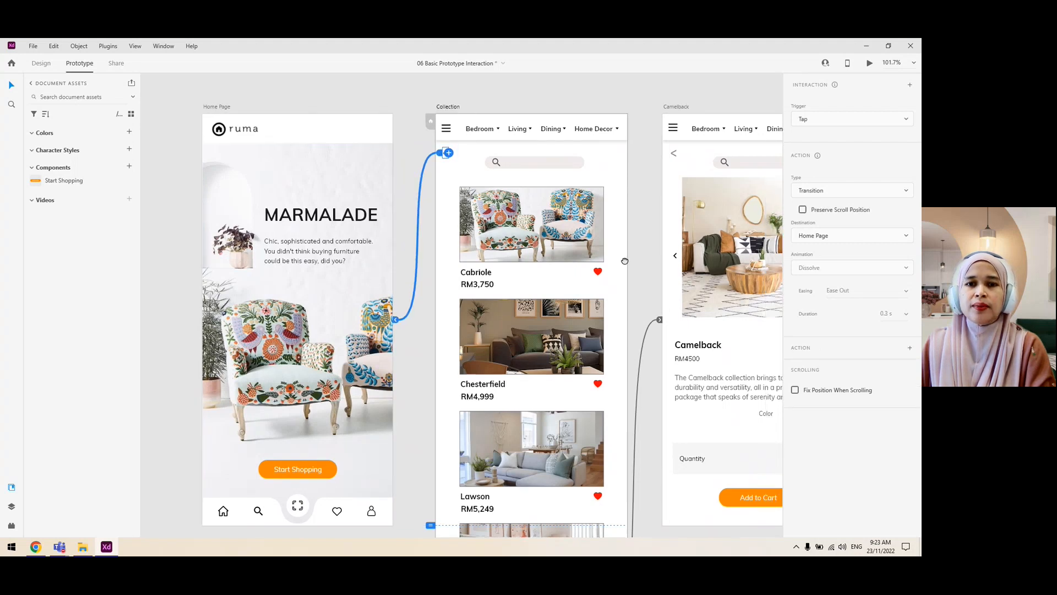
click(538, 171)
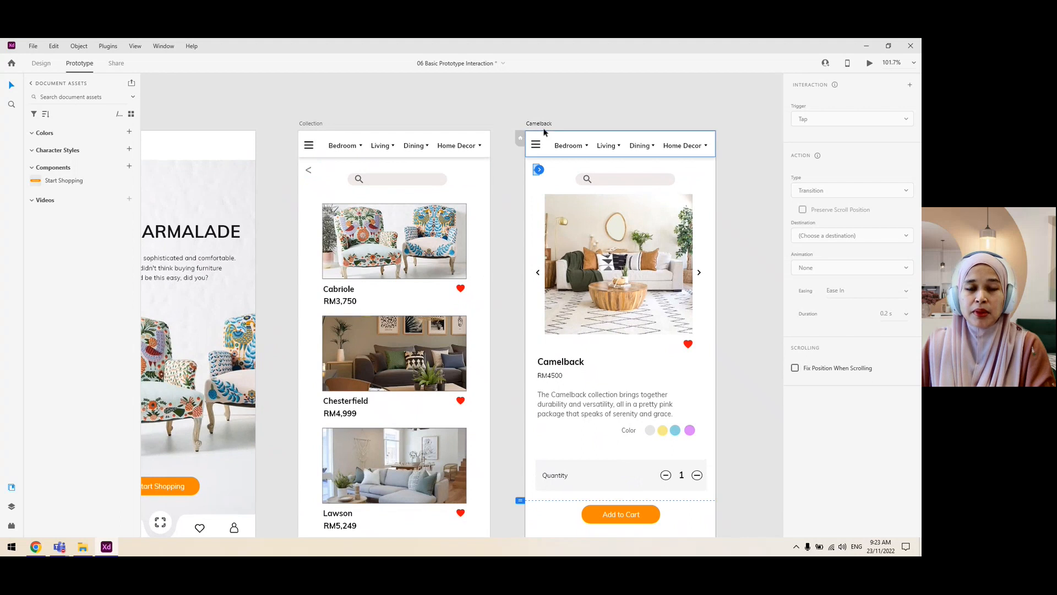
click(538, 170)
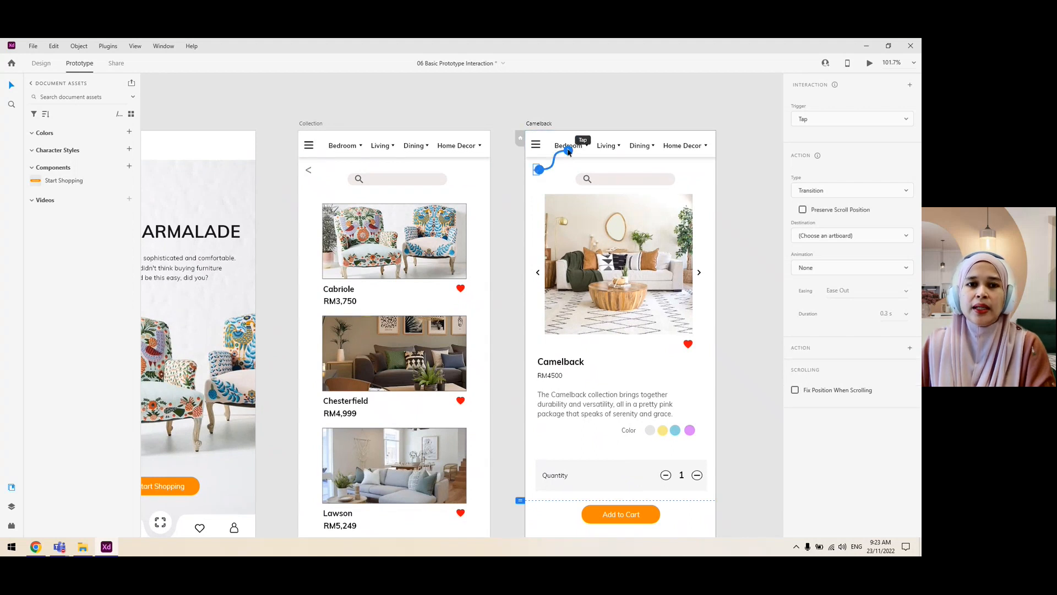
drag(538, 170, 408, 209)
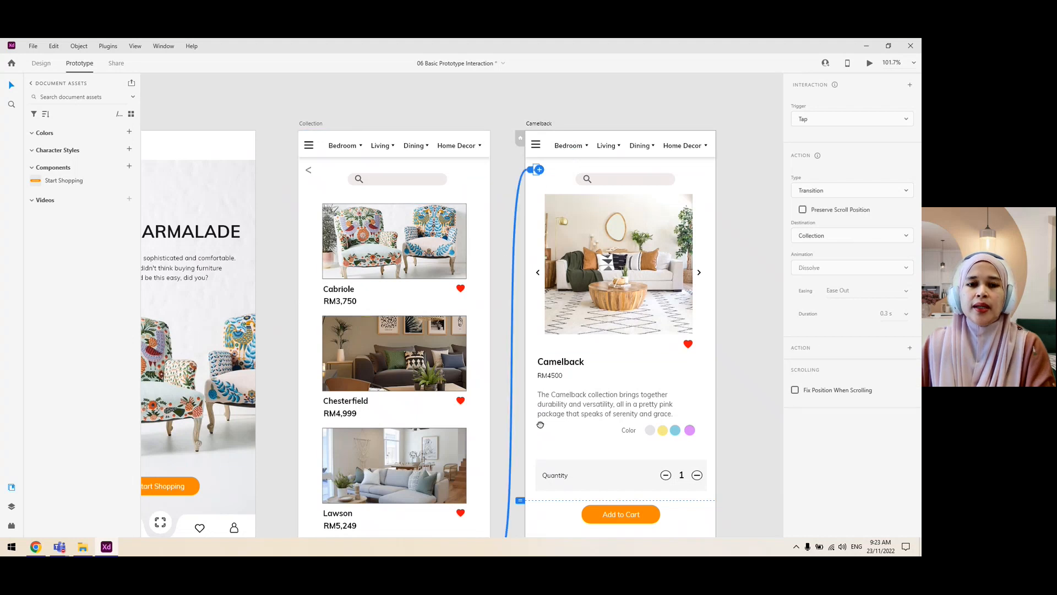
Step: Review the Camelback back arrow's connection to the Collection artboard and the overall layout of the three artboards
drag(540, 424, 588, 254)
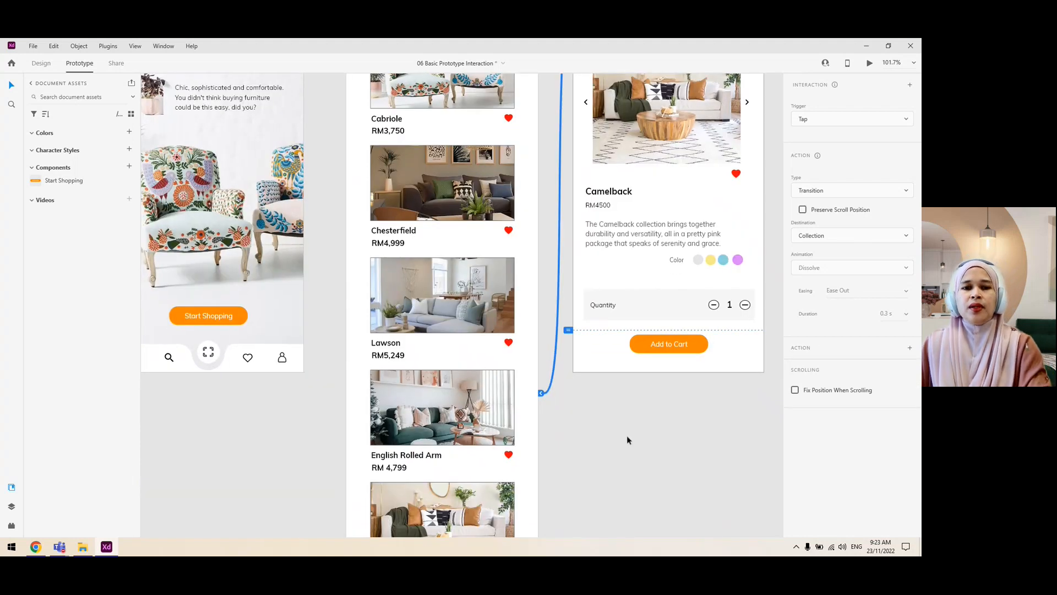
drag(693, 401, 654, 453)
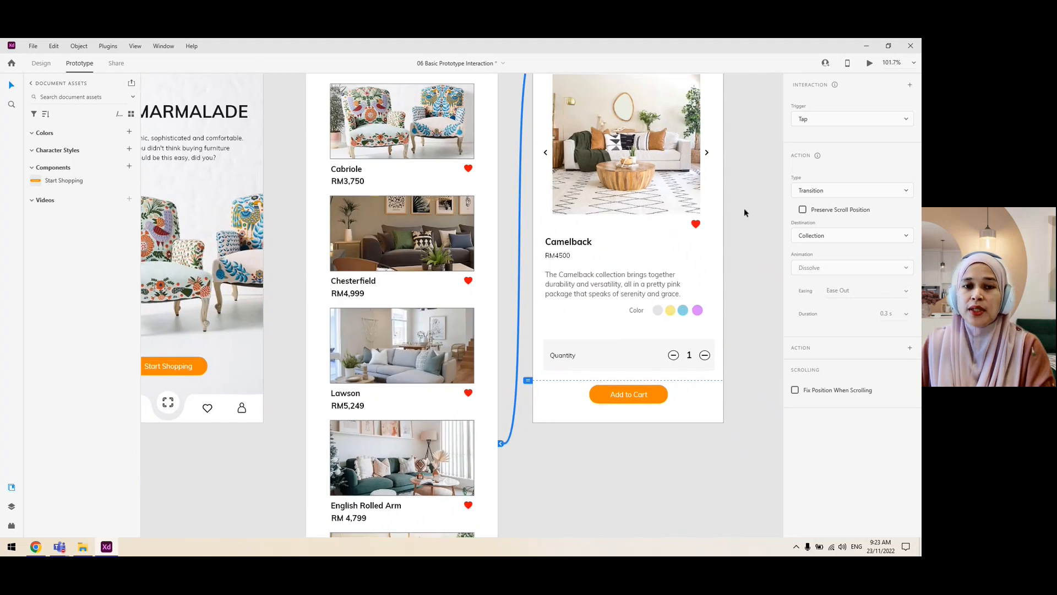
scroll(744, 213, up, 3)
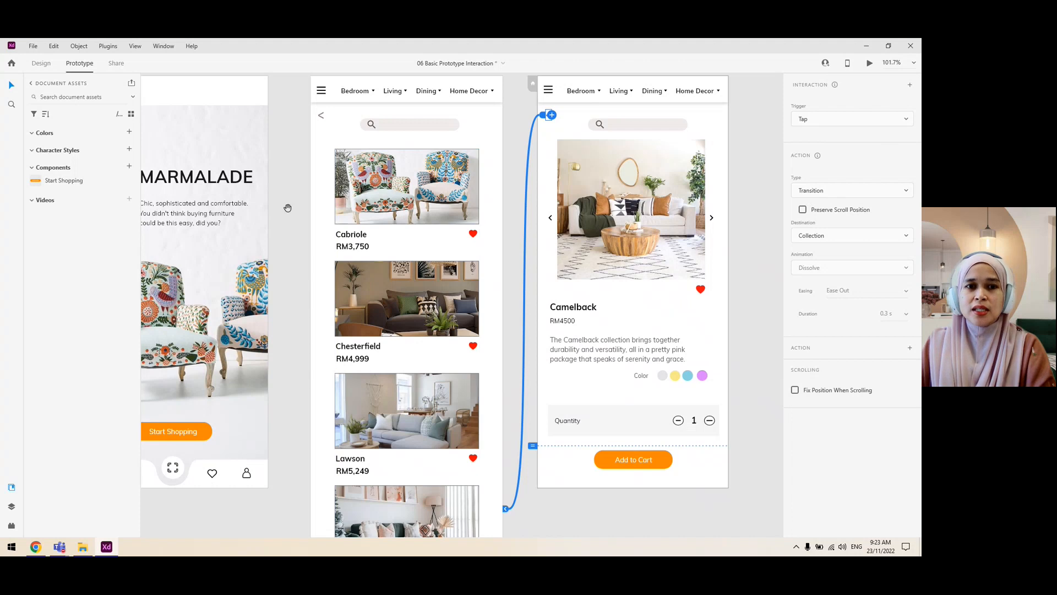
drag(288, 208, 364, 215)
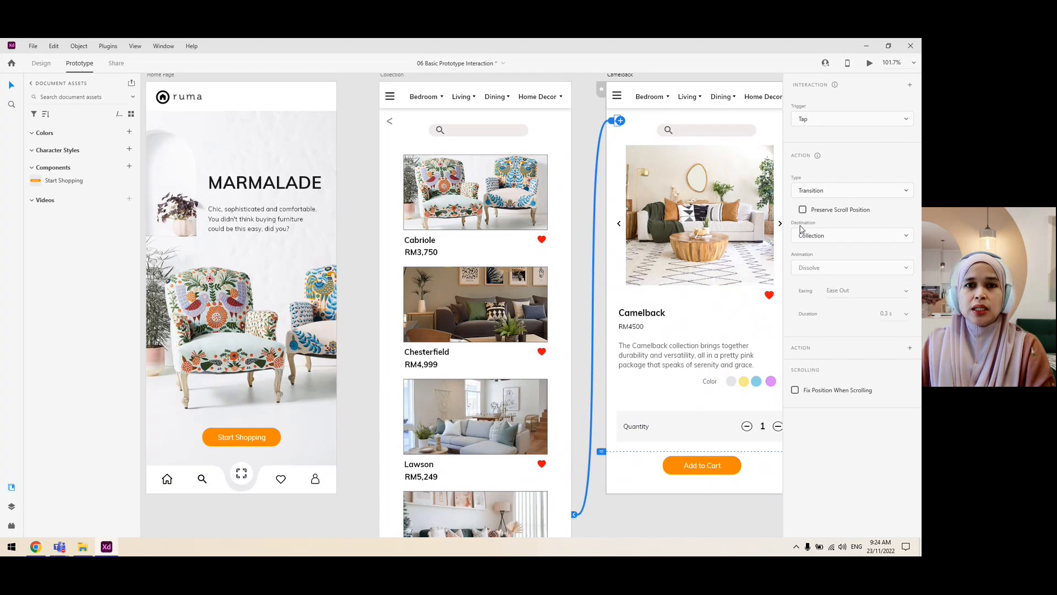
scroll(550, 163, up, 1)
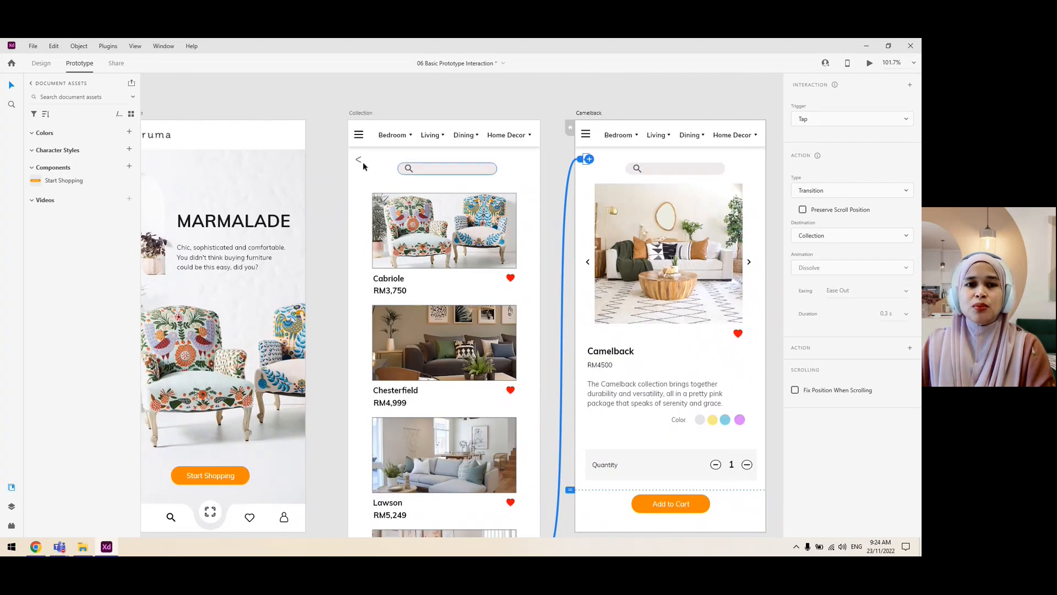
scroll(623, 158, down, 4)
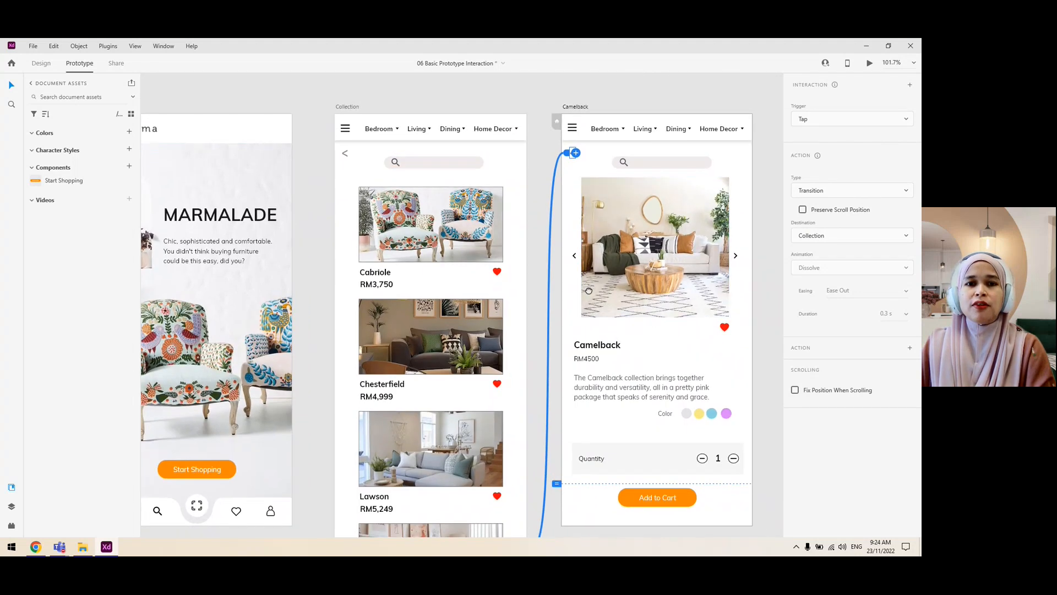
scroll(568, 377, down, 5)
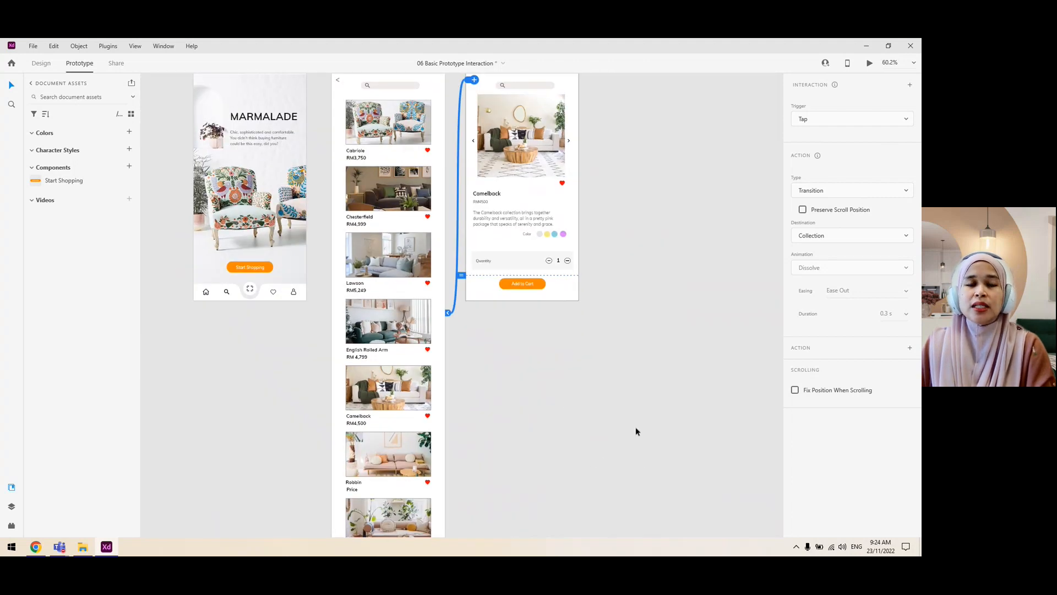
scroll(691, 273, down, 2)
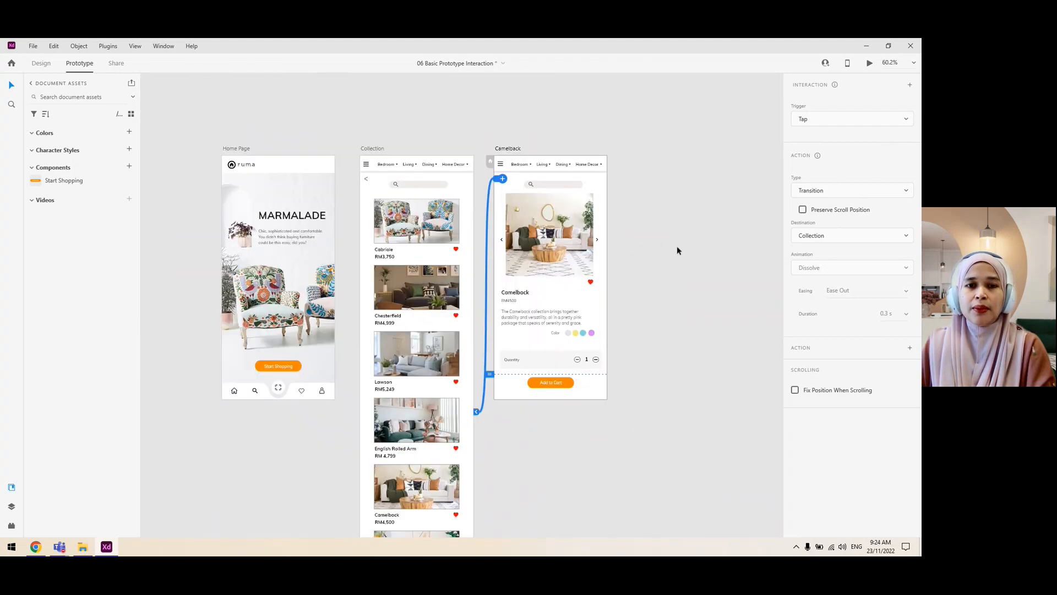
Step: Review the available destinations for the Camelback back arrow's transition, keeping Collection selected
scroll(676, 245, down, 1)
scroll(676, 245, down, 1)
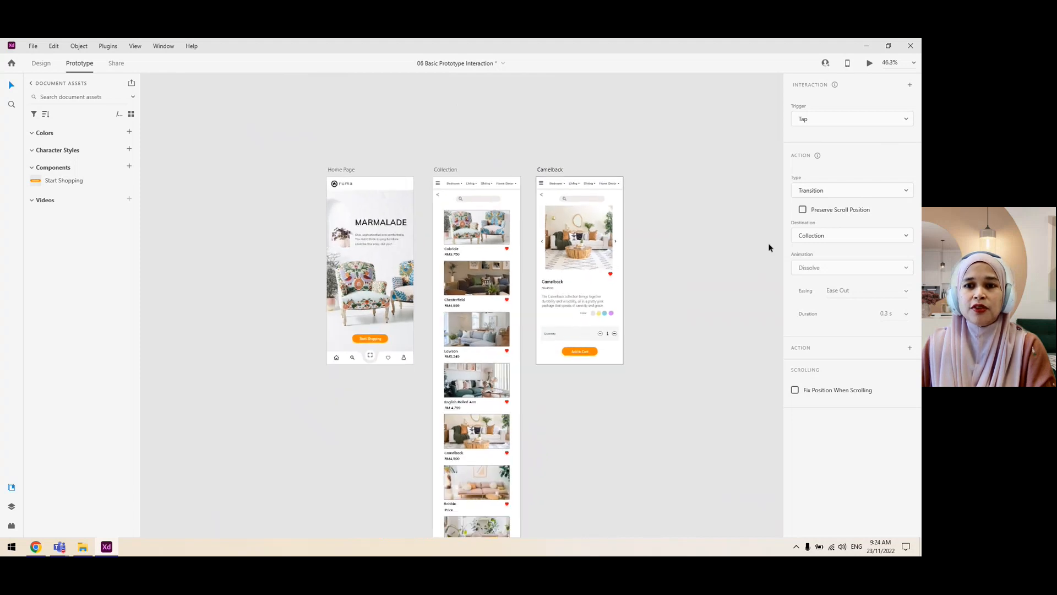
click(854, 236)
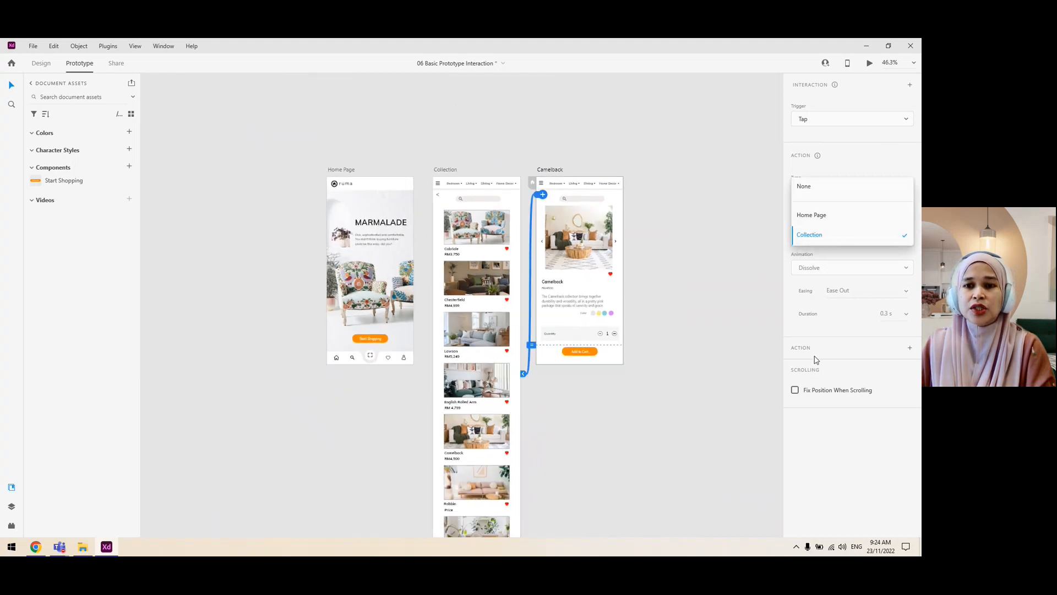
click(862, 172)
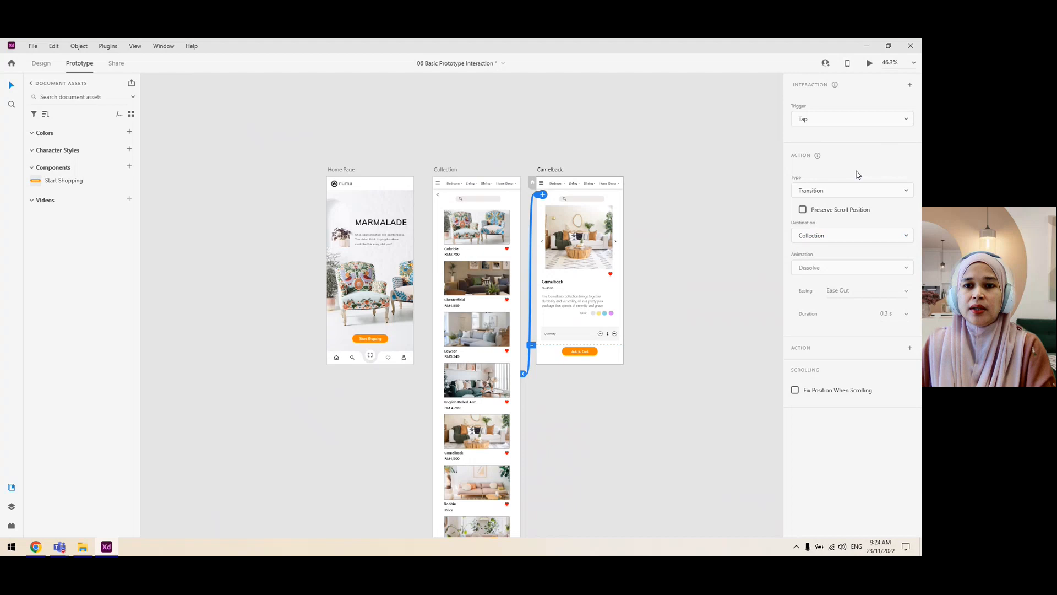
click(816, 236)
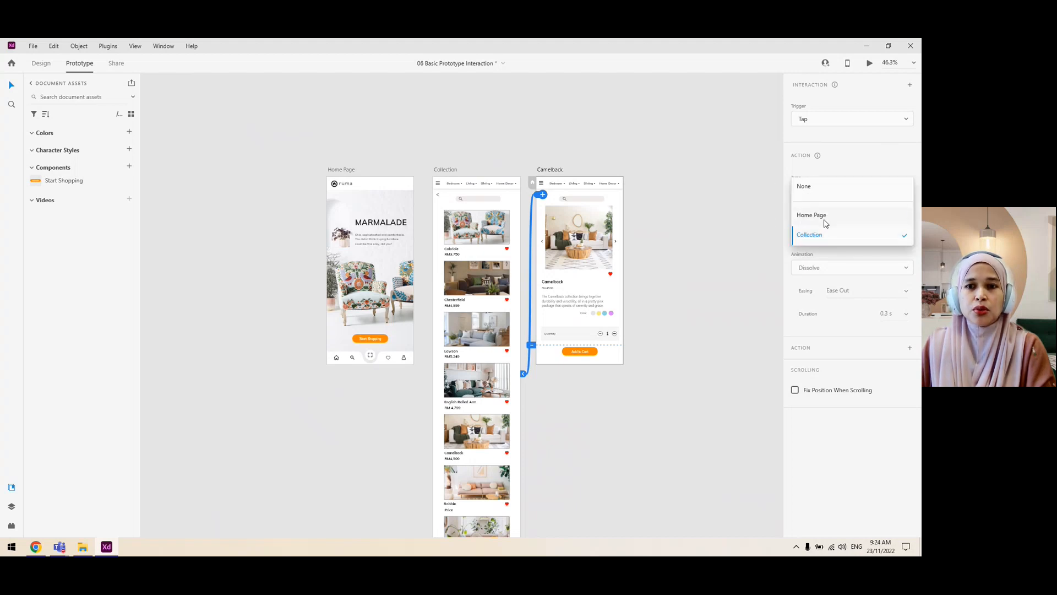
click(838, 165)
click(802, 109)
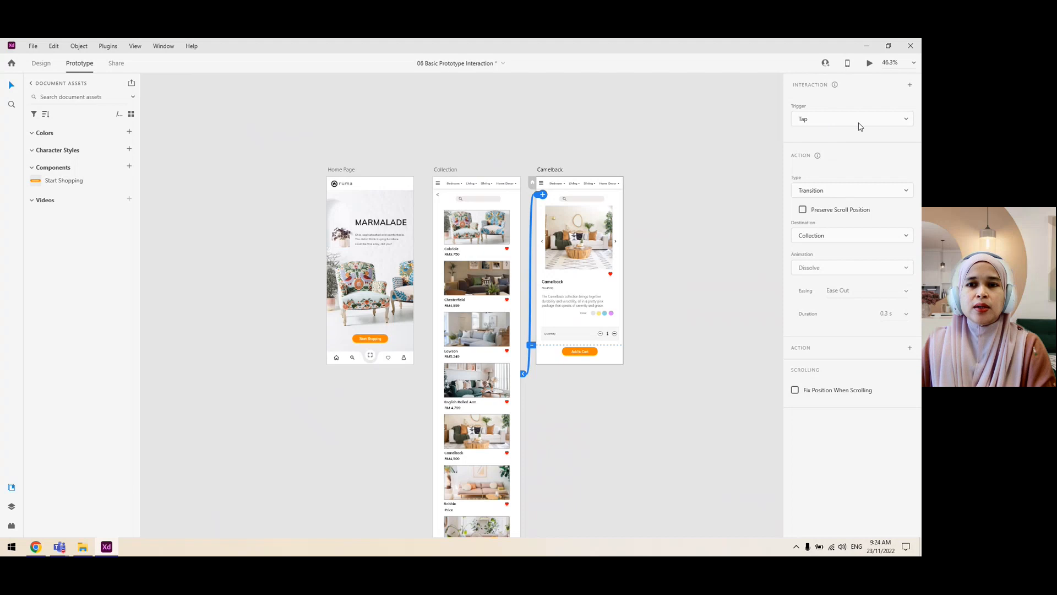
Step: Preview the prototype from the Home Page artboard and place the preview window beside the Collection artboard
scroll(690, 243, up, 3)
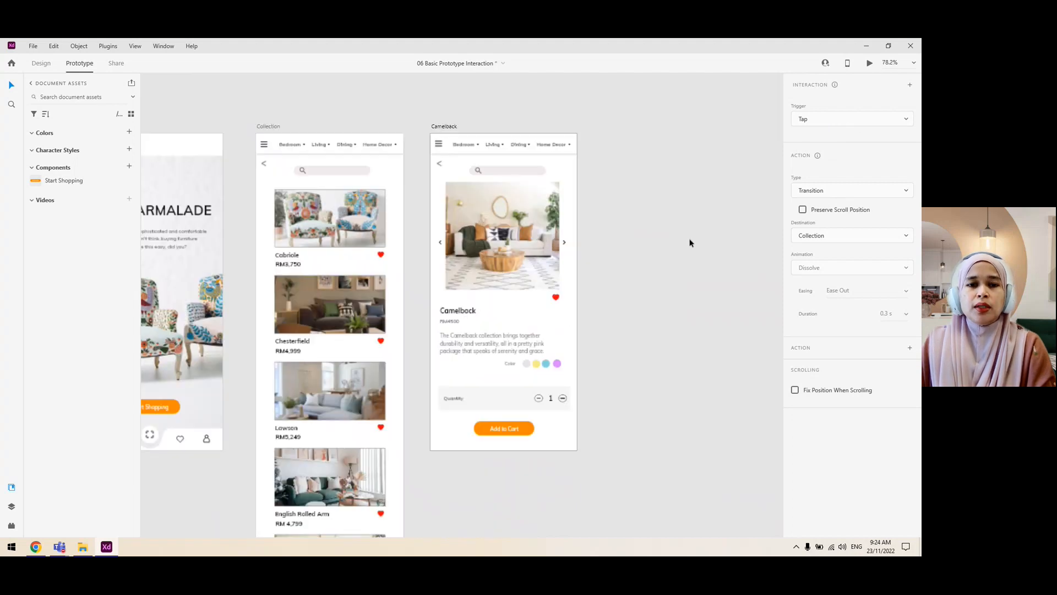
scroll(669, 266, left, 3)
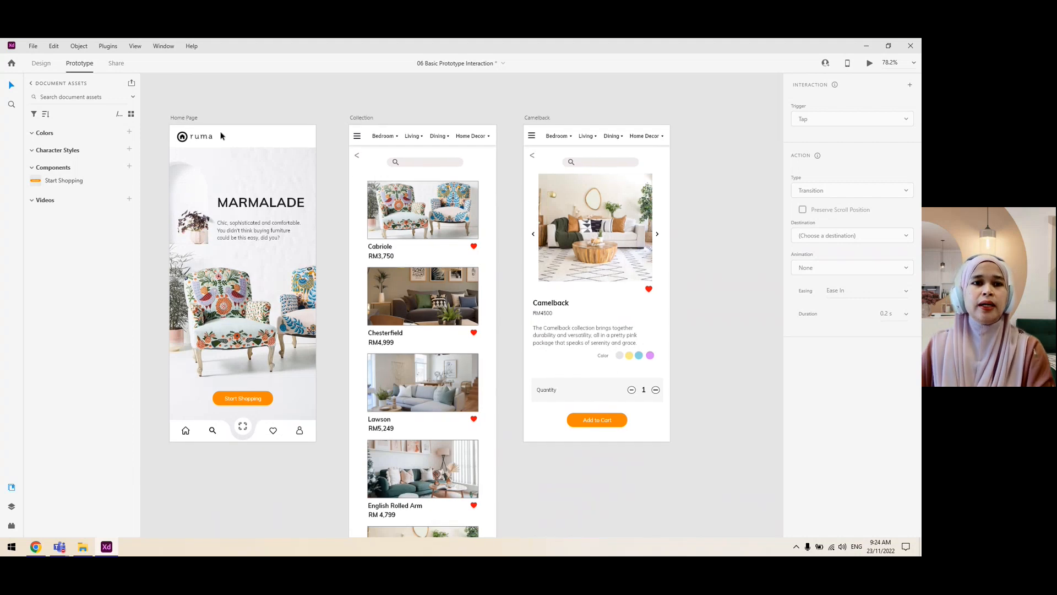
click(192, 118)
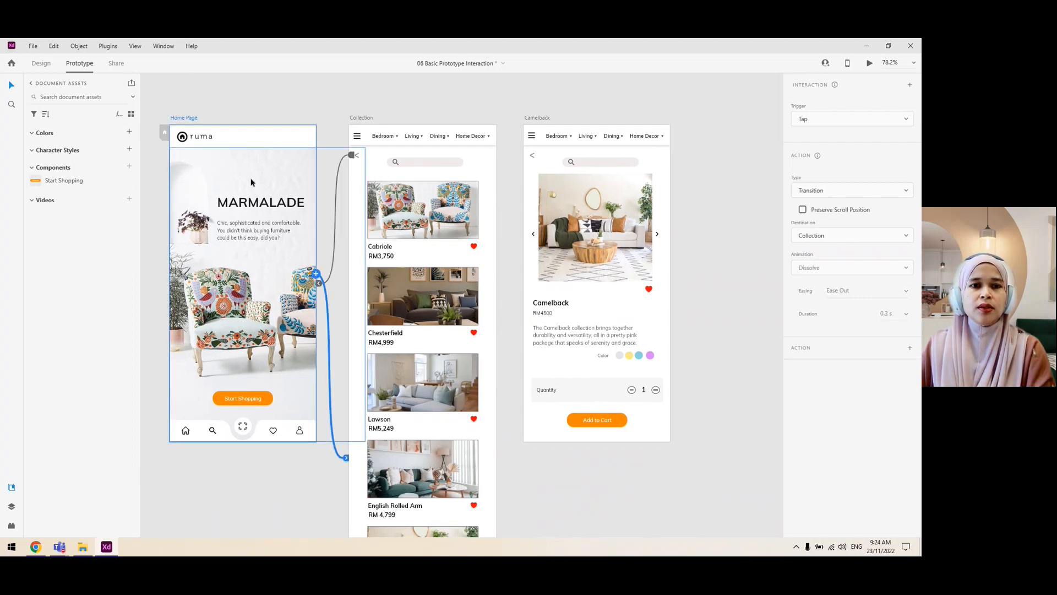
click(869, 64)
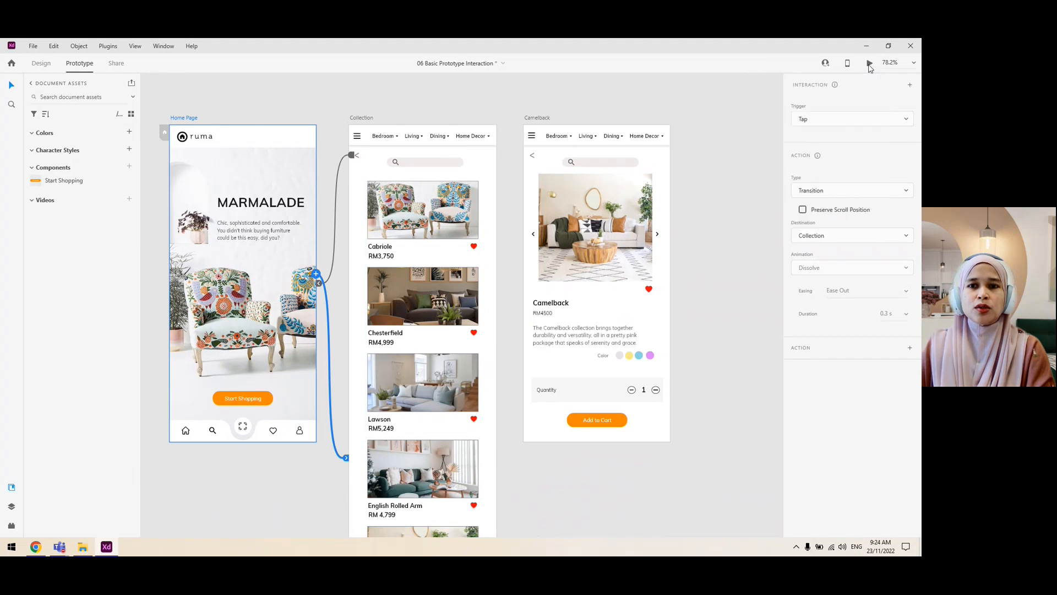
drag(101, 75, 562, 92)
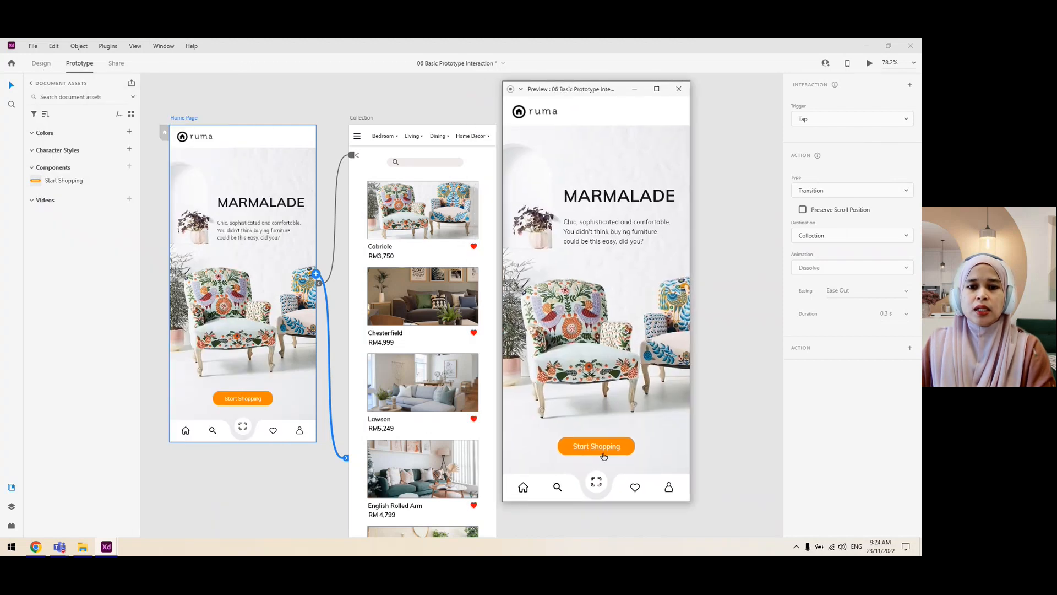
Step: Test the previewed forward flow from Start Shopping through the Collection's Camelback item to the Add to Cart button
click(604, 447)
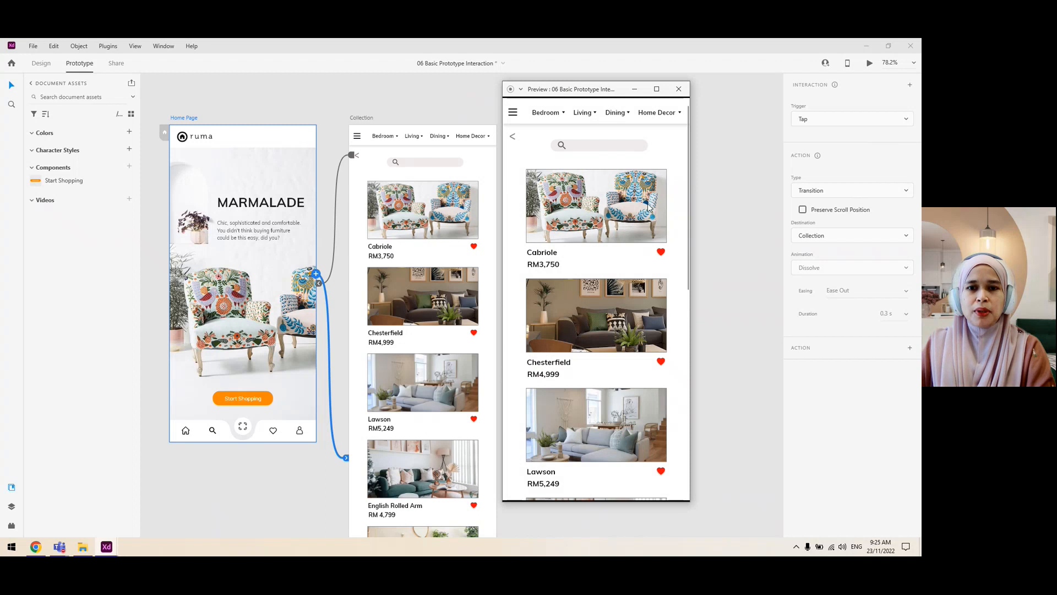
scroll(665, 254, down, 8)
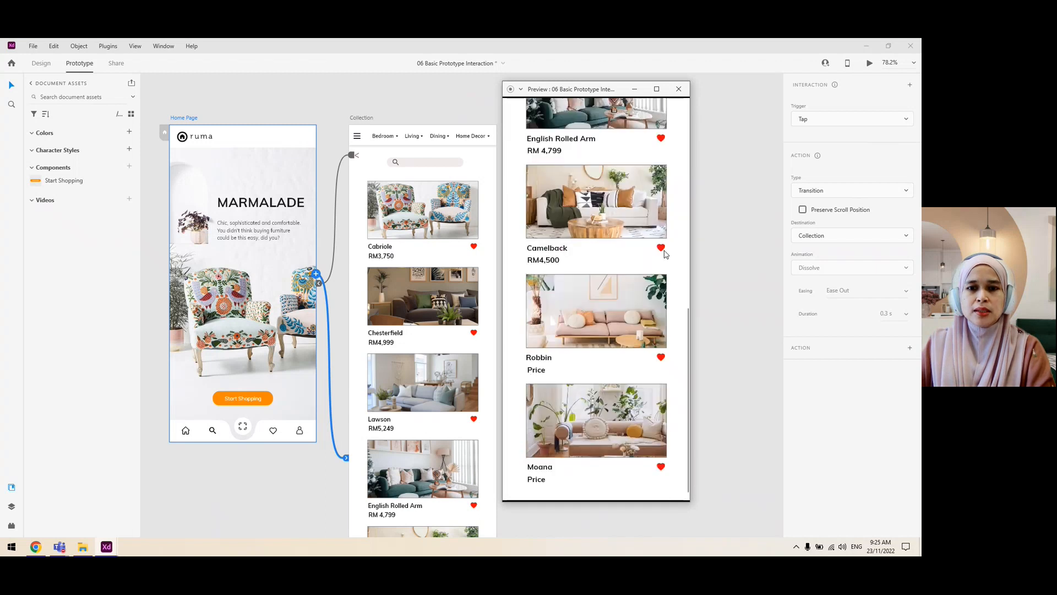
click(610, 210)
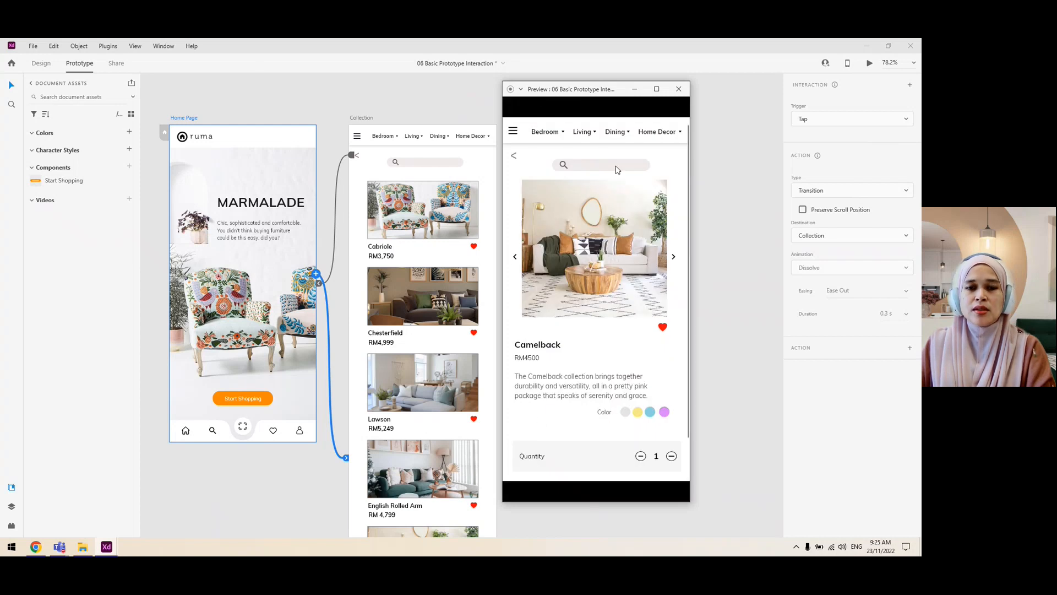
scroll(594, 405, down, 2)
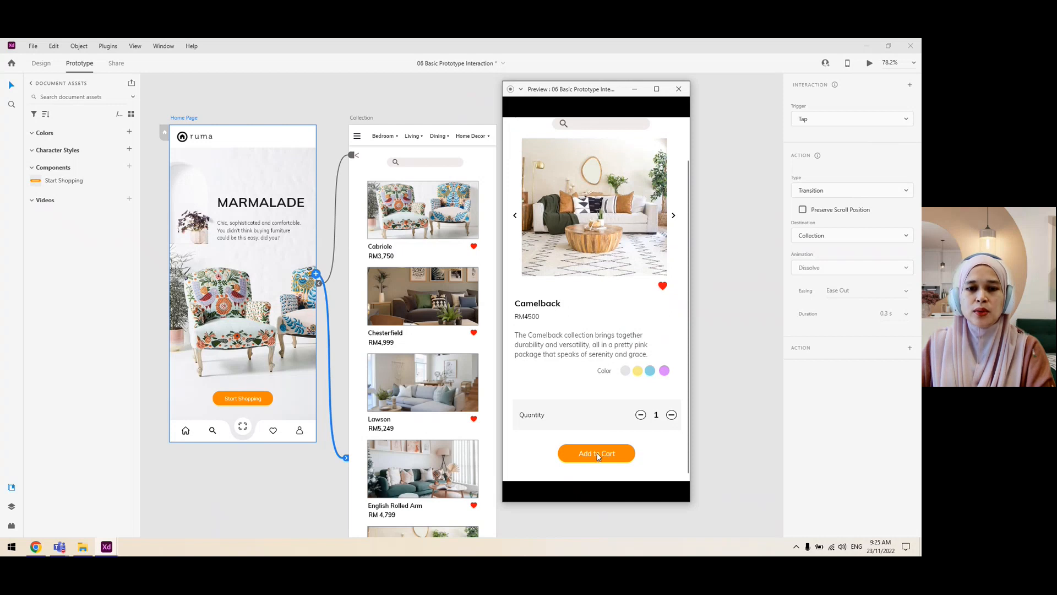
click(598, 456)
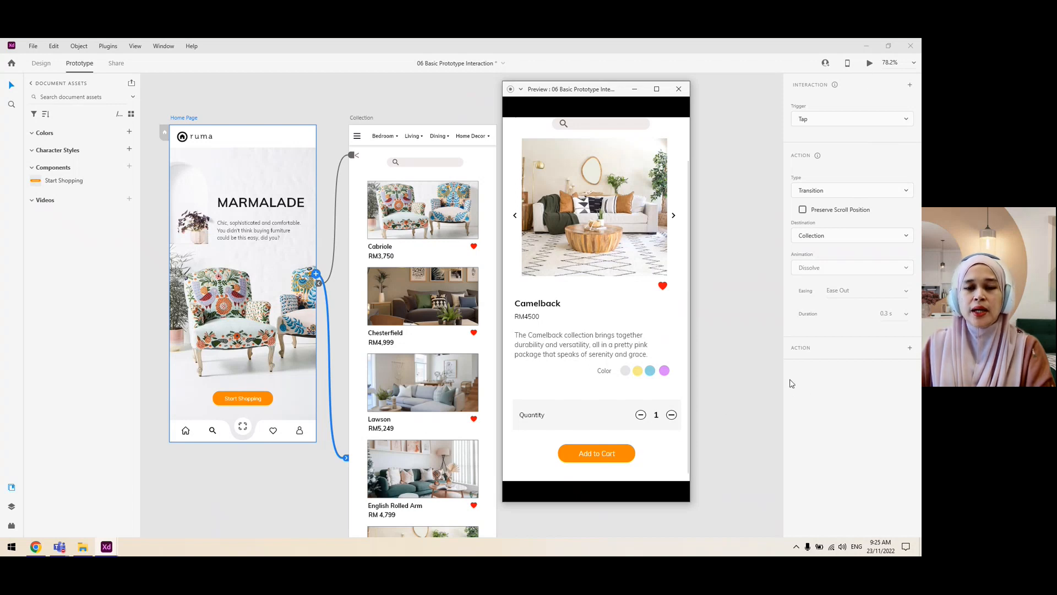
Step: Test the back arrows in the preview from the Camelback page through Collection to the Home Page
scroll(563, 173, up, 1)
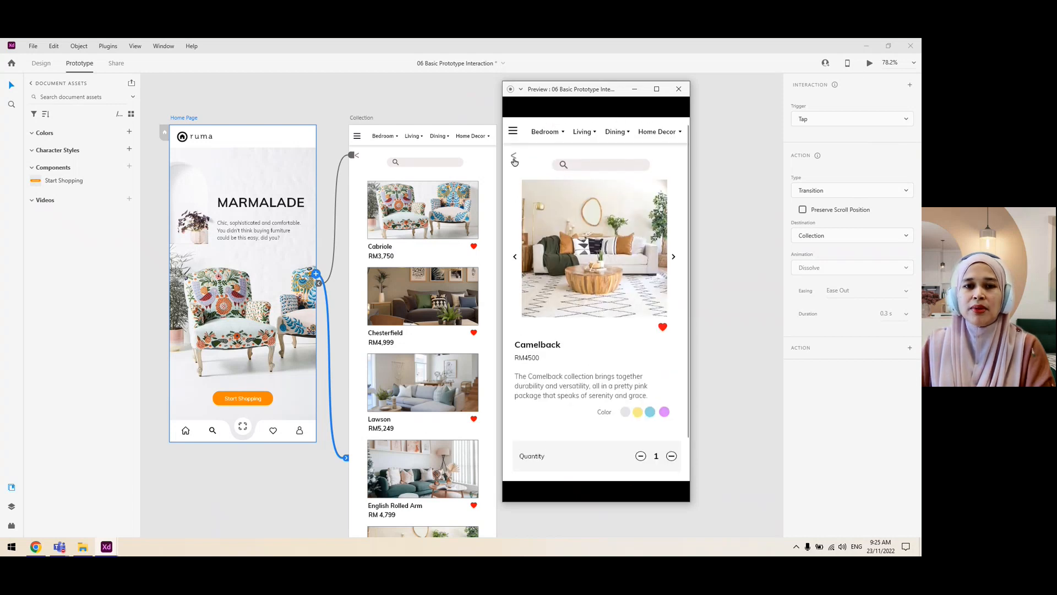
click(514, 159)
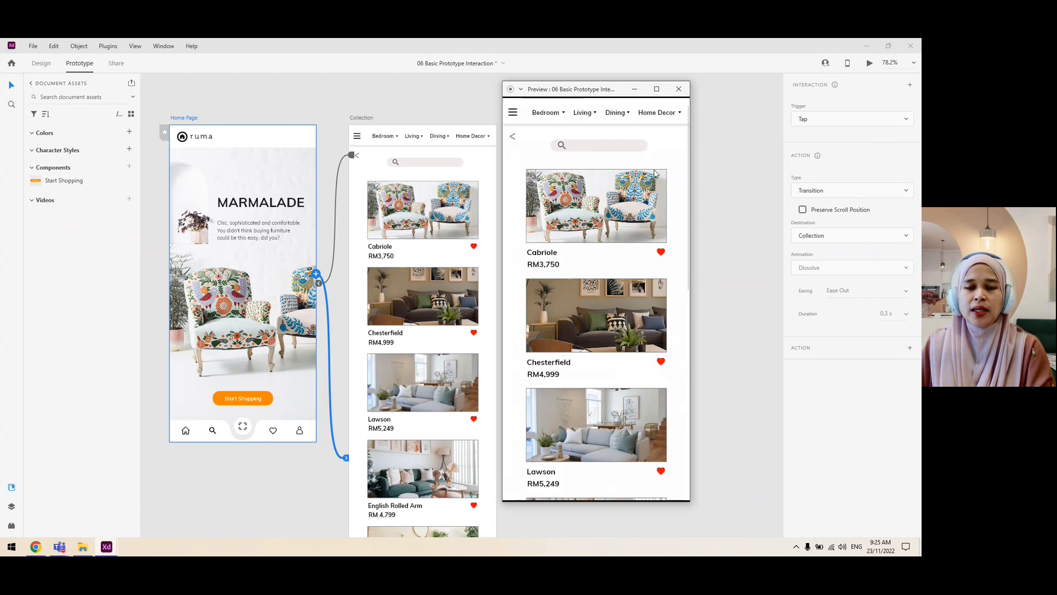
click(513, 141)
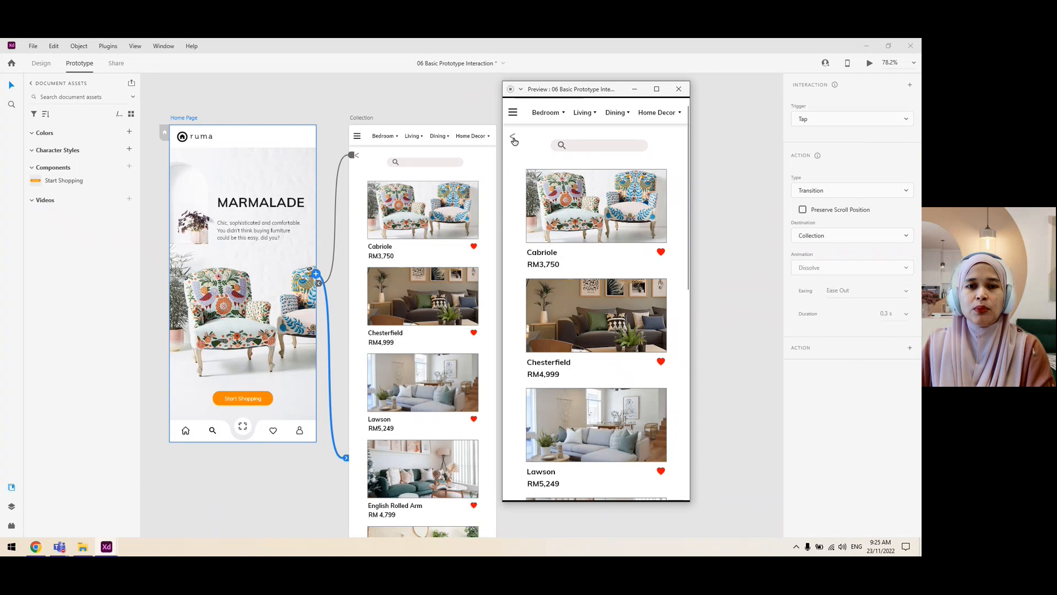
click(513, 140)
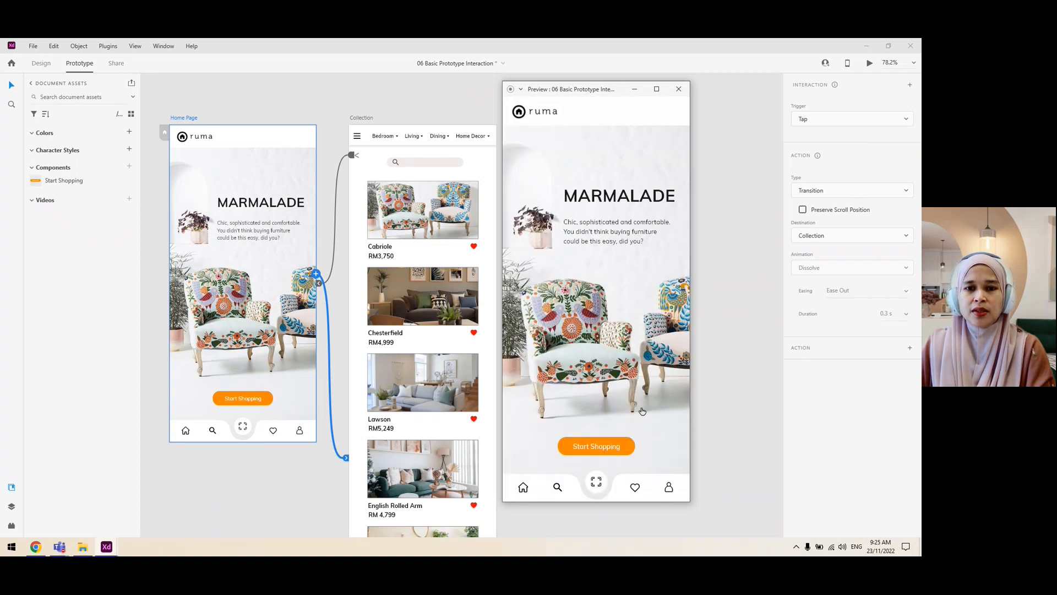